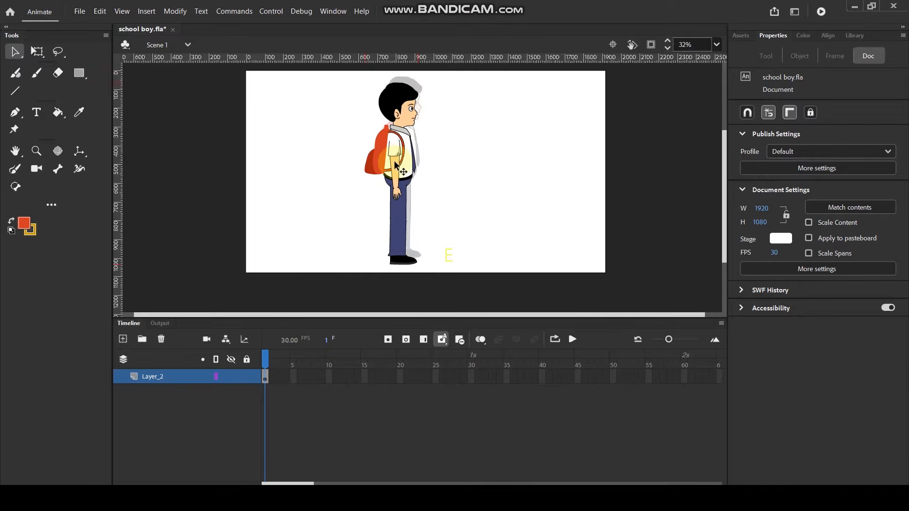
Open the schoolboy character symbol on the stage for editing.
click(394, 165)
ctrl+scroll(390, 166, up, 2)
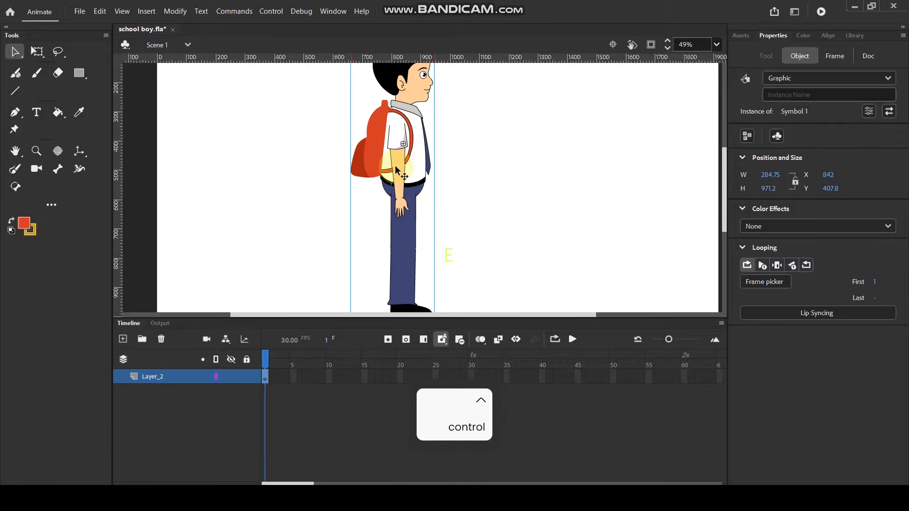
double_click(396, 170)
drag(406, 227, 463, 222)
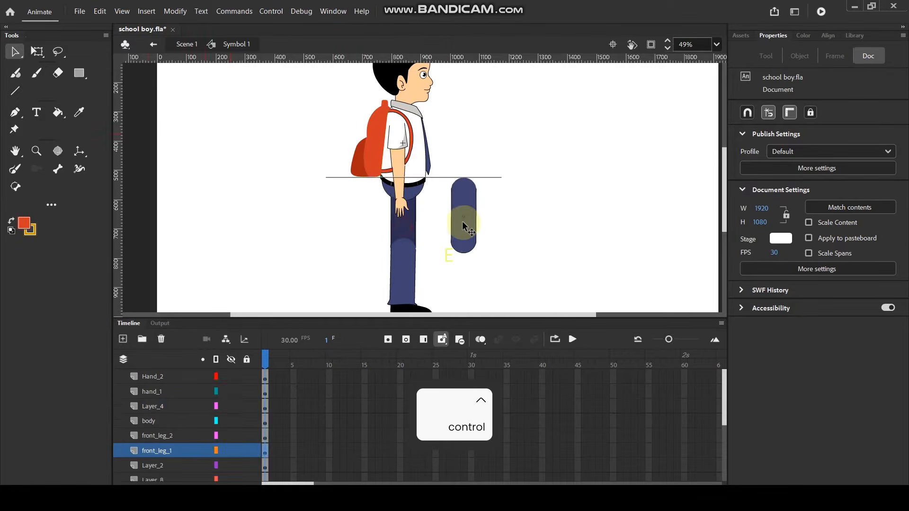
drag(396, 254, 460, 250)
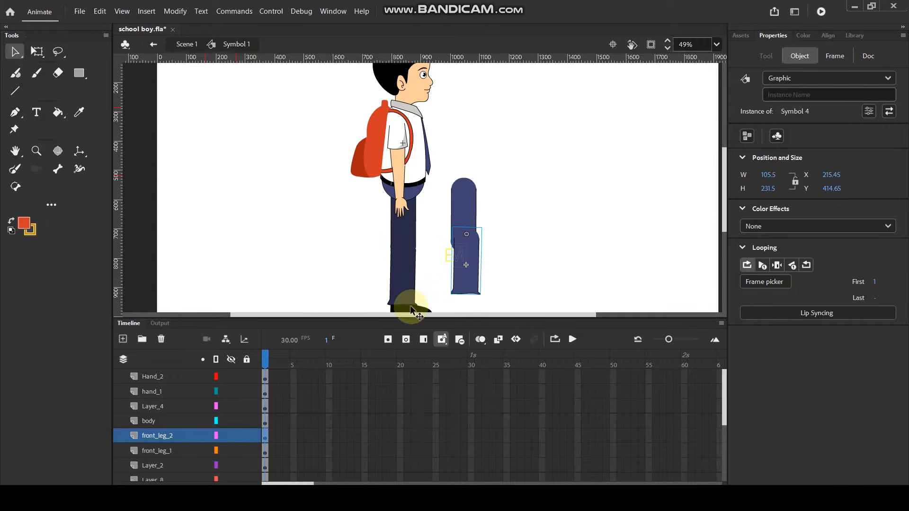
drag(368, 150, 255, 142)
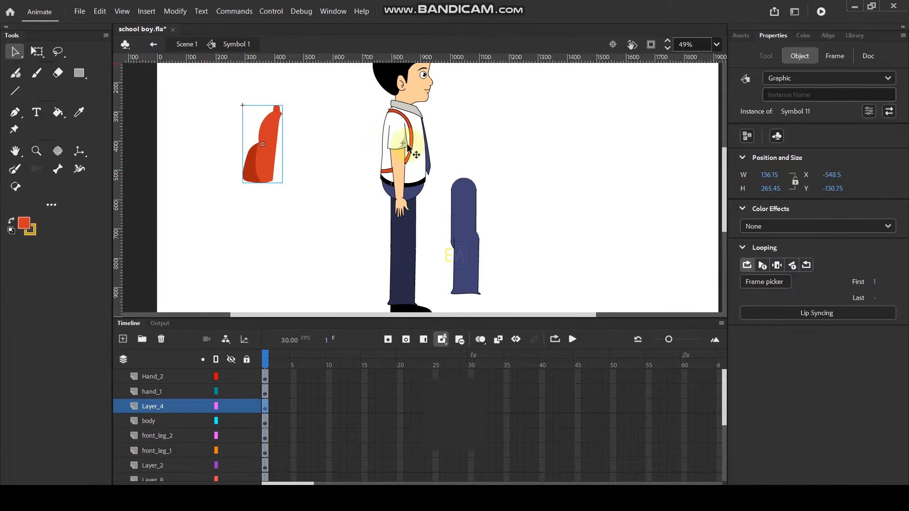
key(ctrl+z)
key(ctrl+z)
key(ctrl+z)
key(ctrl+z)
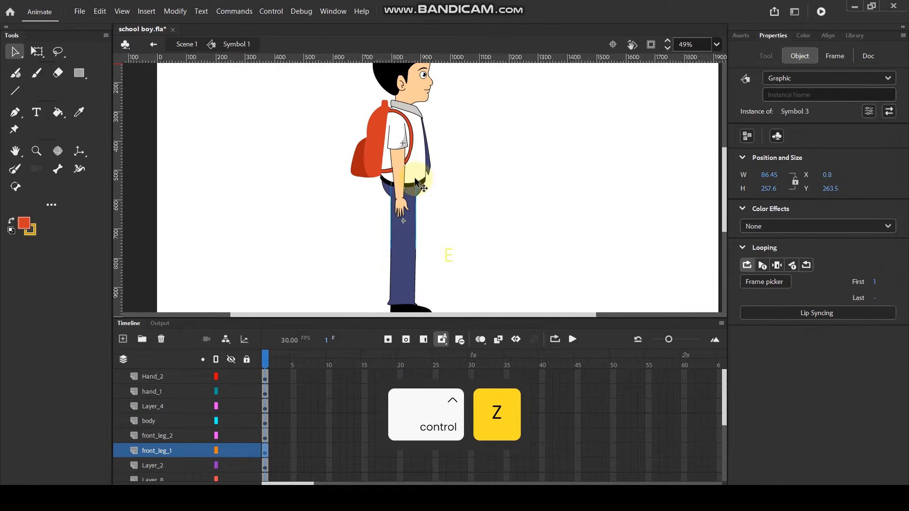
Examine the character's body-part layers, including the front and back leg layers, against the figure on the stage.
scroll(444, 169, down, 1)
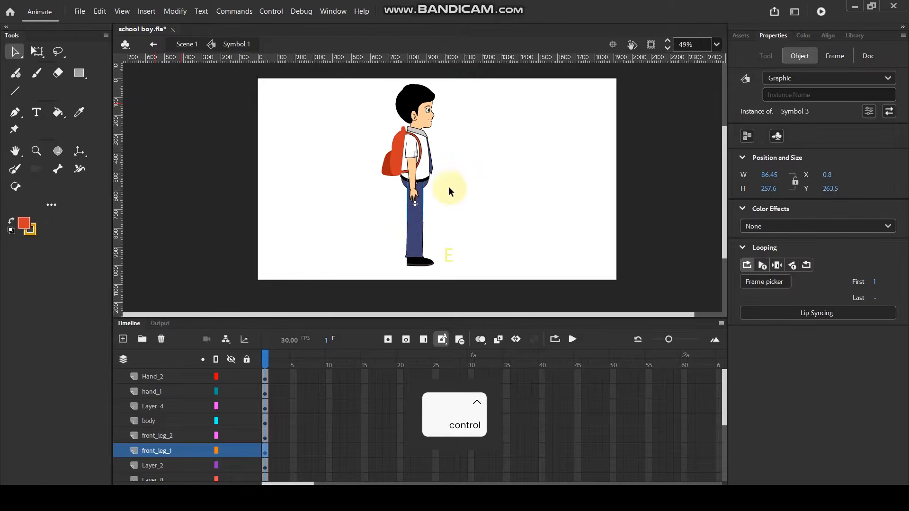
scroll(440, 204, up, 1)
drag(445, 221, 485, 162)
scroll(171, 430, down, 3)
scroll(171, 430, up, 1)
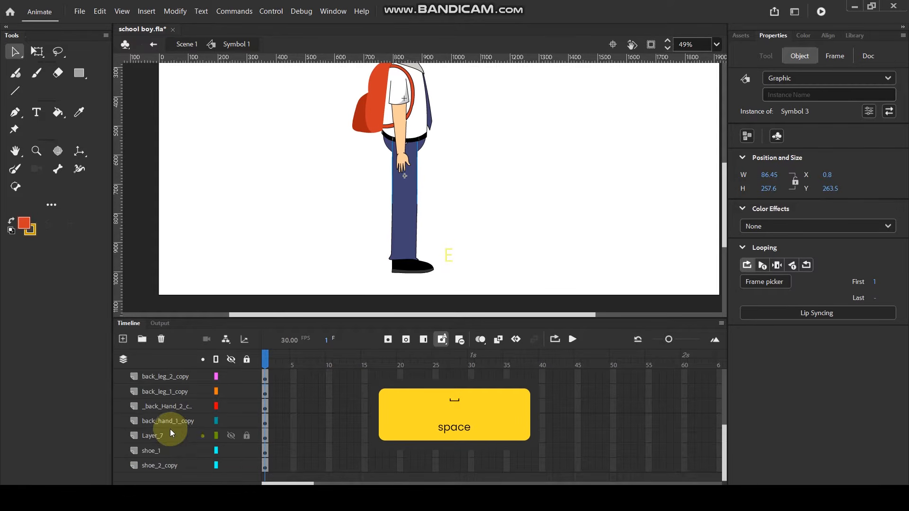
click(166, 391)
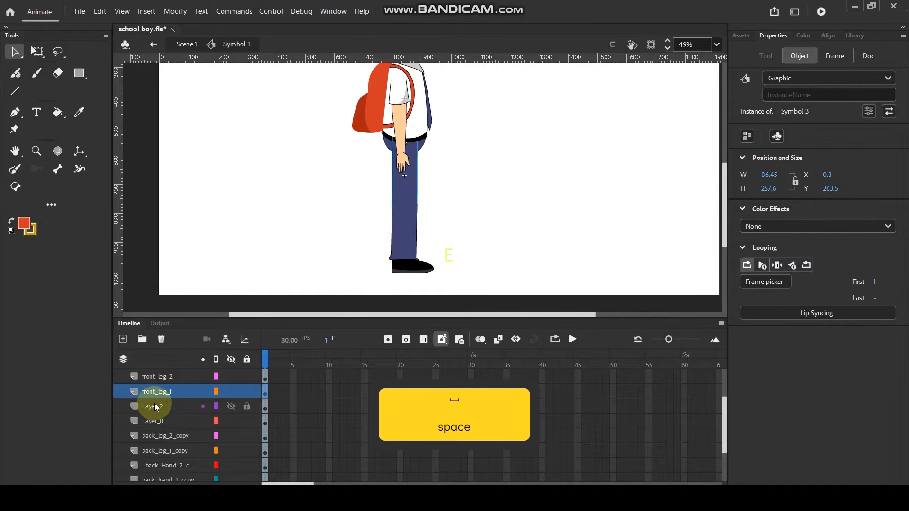
click(163, 436)
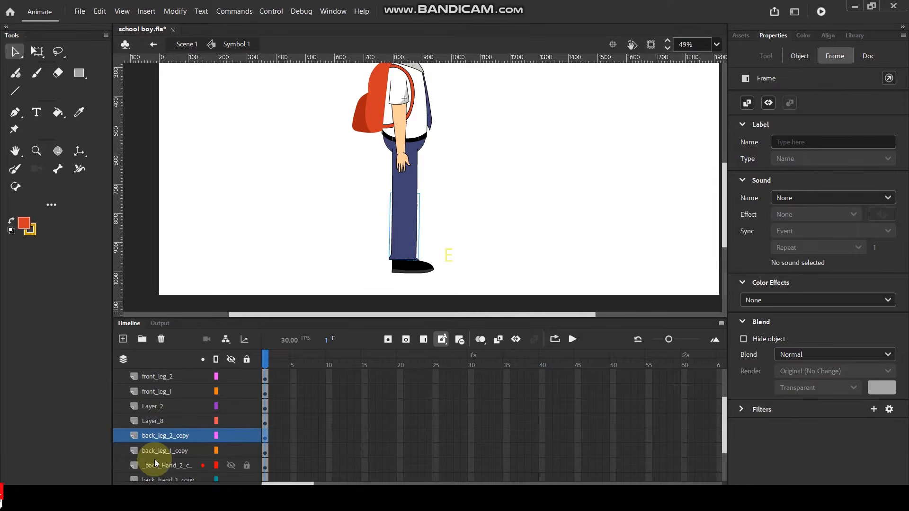
click(453, 166)
key(space)
mouse_move(475, 182)
mouse_down()
mouse_move(486, 163)
mouse_move(478, 180)
mouse_up()
Free-transform the front leg's thigh, shin and shoe together, with the pivot at the hip, and rotate the leg backward.
click(422, 258)
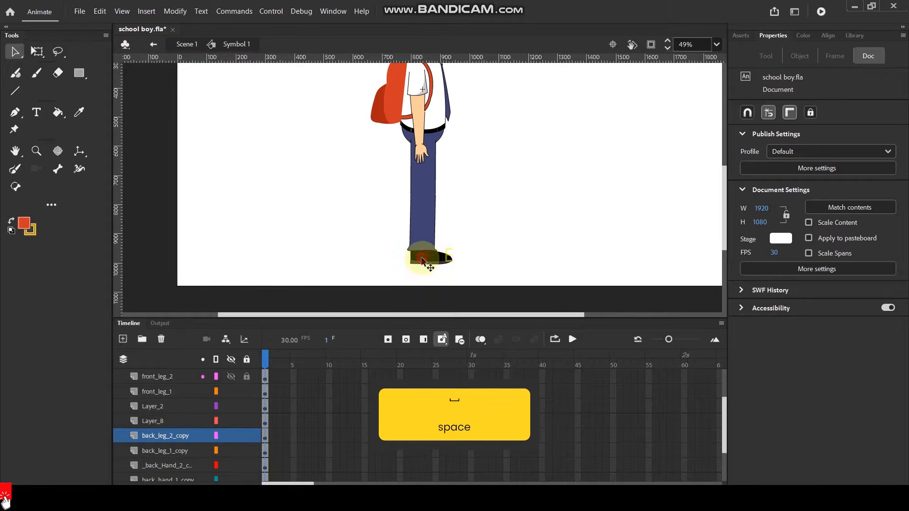
shift+click(427, 226)
shift+click(425, 171)
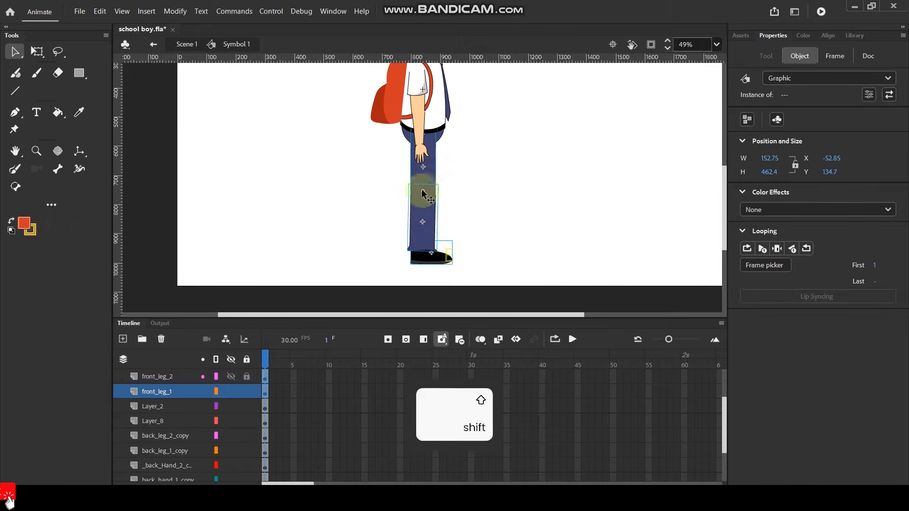
click(37, 51)
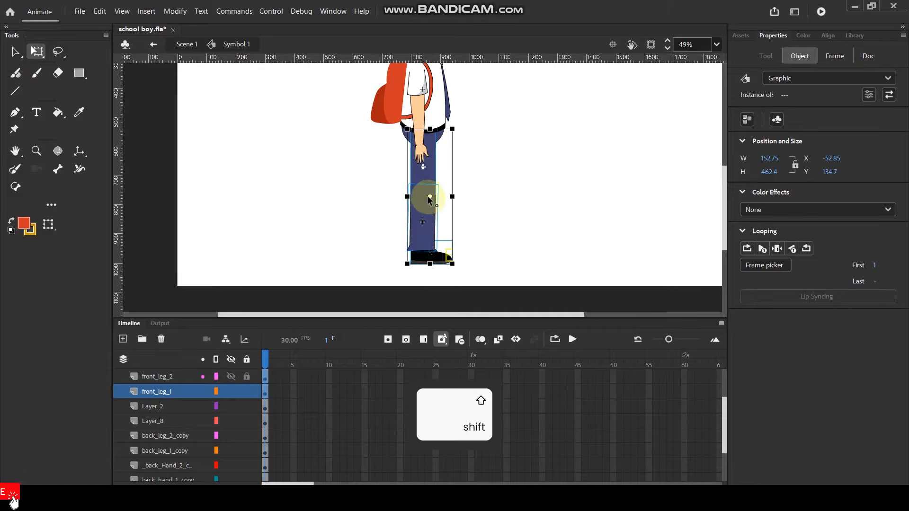
drag(429, 194, 421, 133)
drag(462, 270, 380, 268)
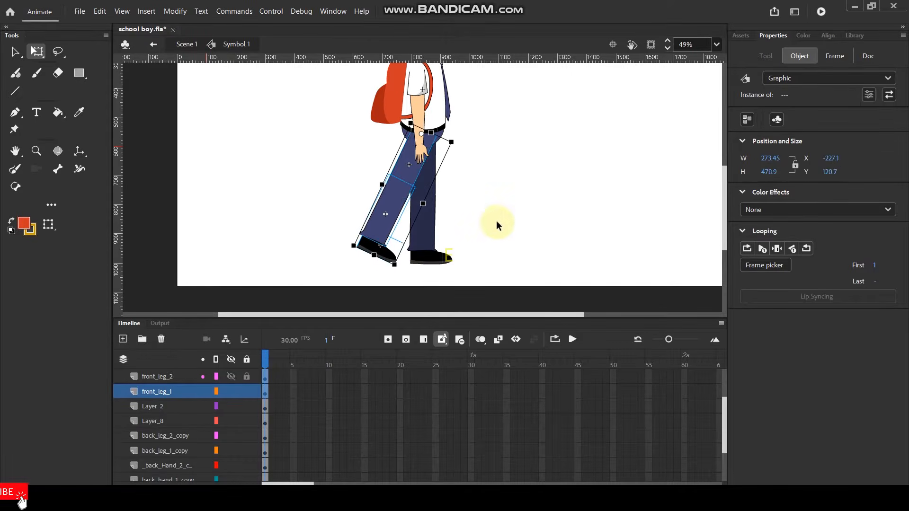
click(481, 231)
Rotate the darker back leg, including its shoe, forward about a pivot placed at the hip.
scroll(414, 269, up, 3)
ctrl+click(414, 268)
shift+click(411, 156)
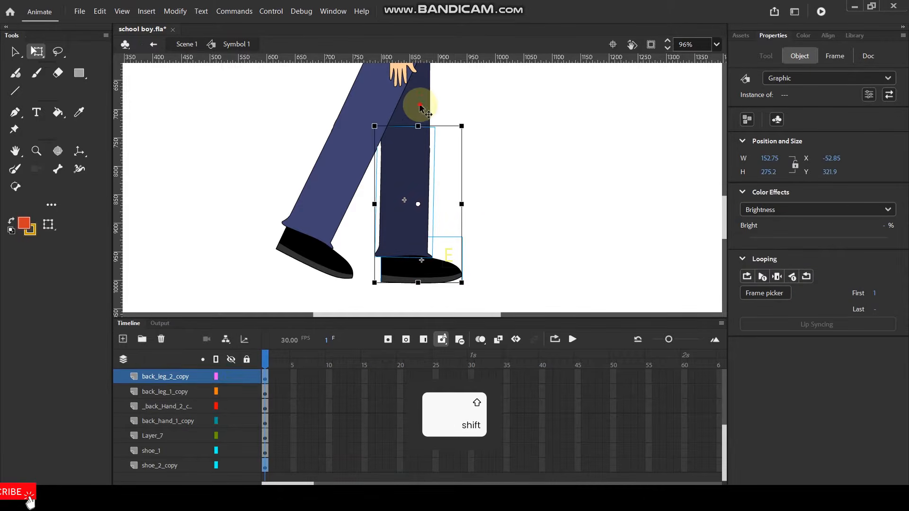
scroll(458, 196, down, 1)
scroll(458, 195, down, 1)
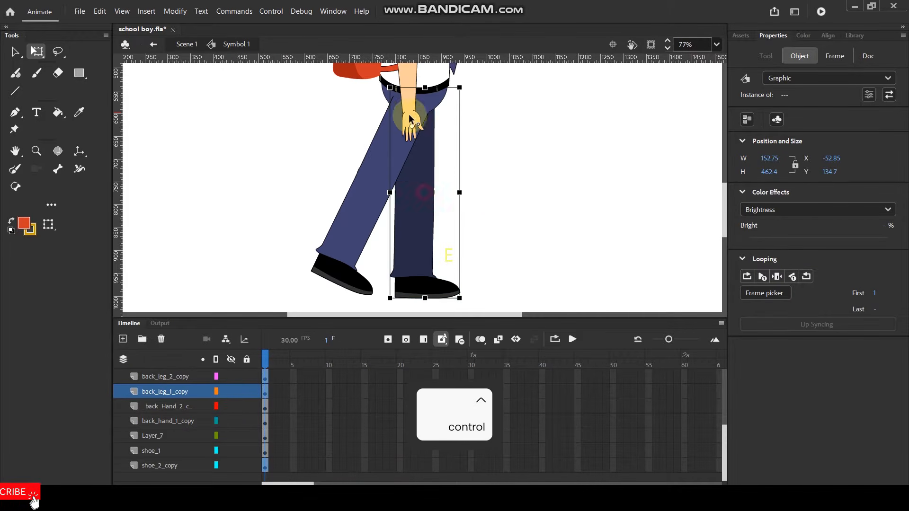
drag(410, 99, 411, 100)
drag(467, 300, 543, 270)
click(525, 185)
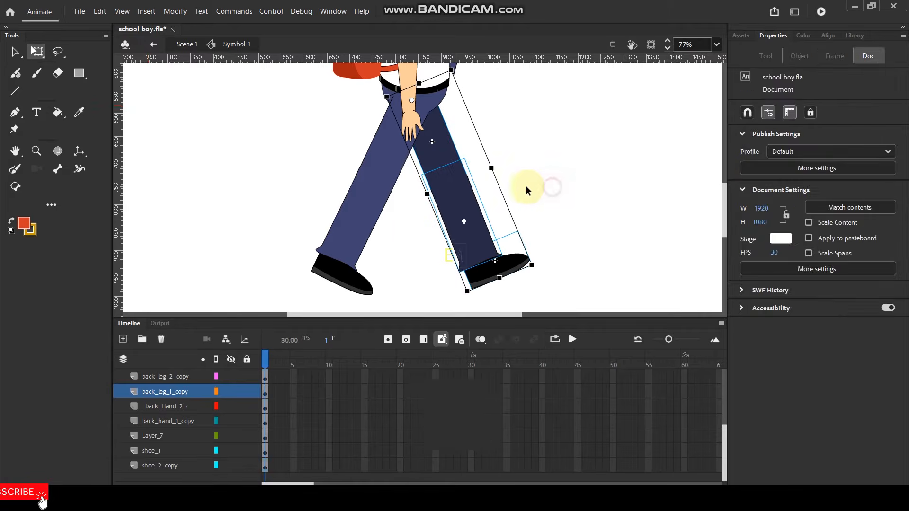
Rotate the whole front arm, upper arm and forearm together, forward about the shoulder.
scroll(525, 186, down, 3)
key(space)
drag(513, 130, 502, 178)
scroll(503, 182, up, 2)
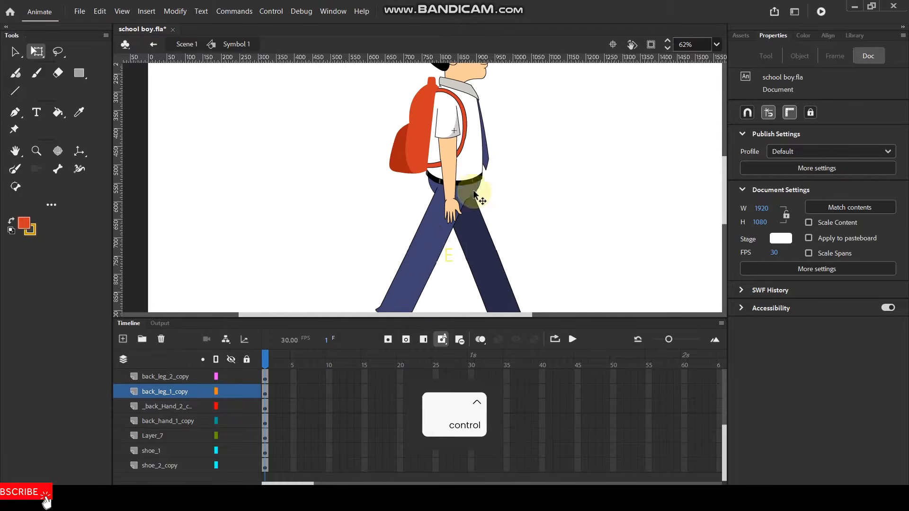
click(450, 212)
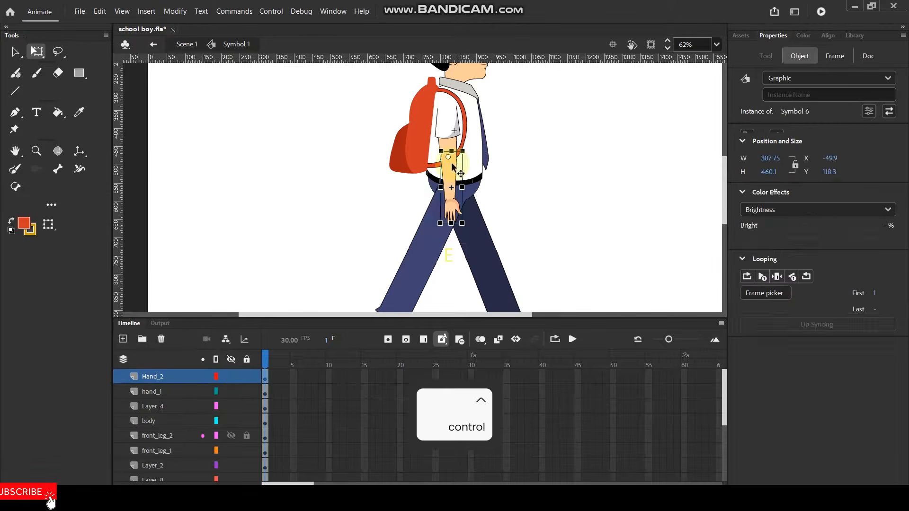
shift+click(452, 167)
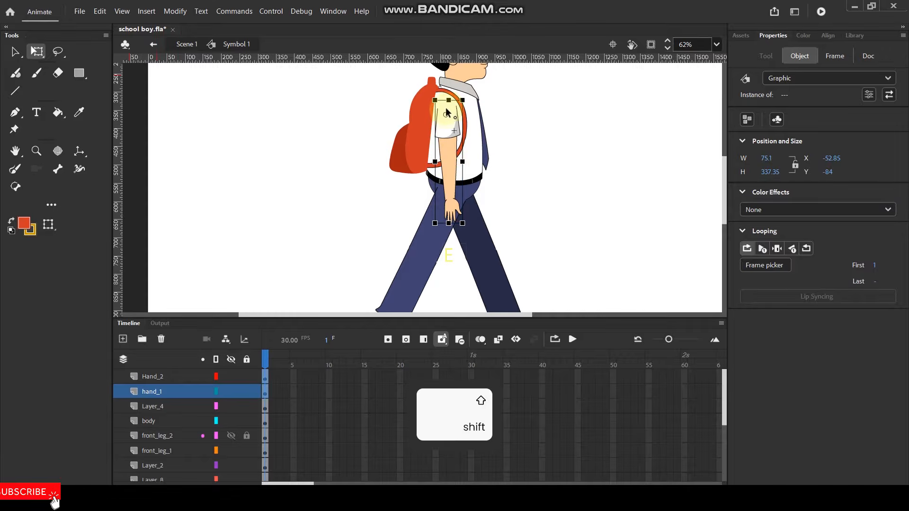
drag(467, 230, 571, 164)
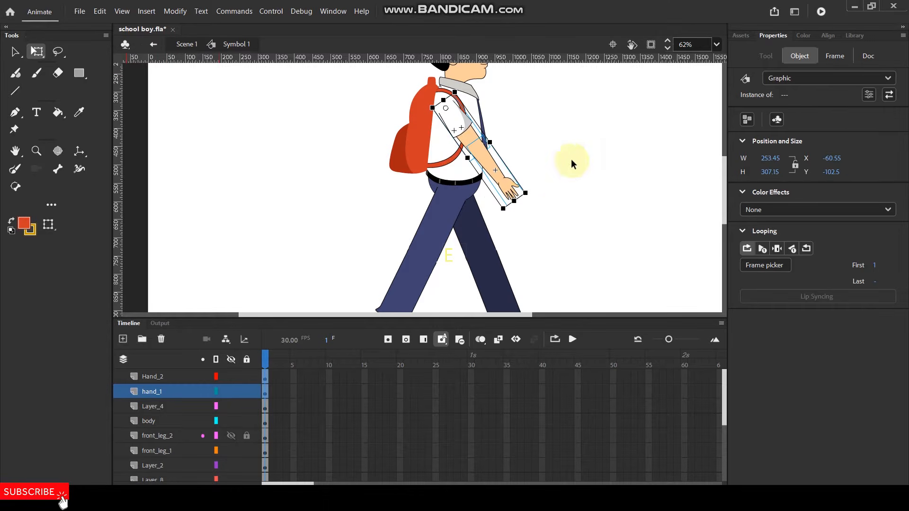
click(571, 163)
Bend the front arm by rotating only the forearm upward about the elbow.
click(498, 186)
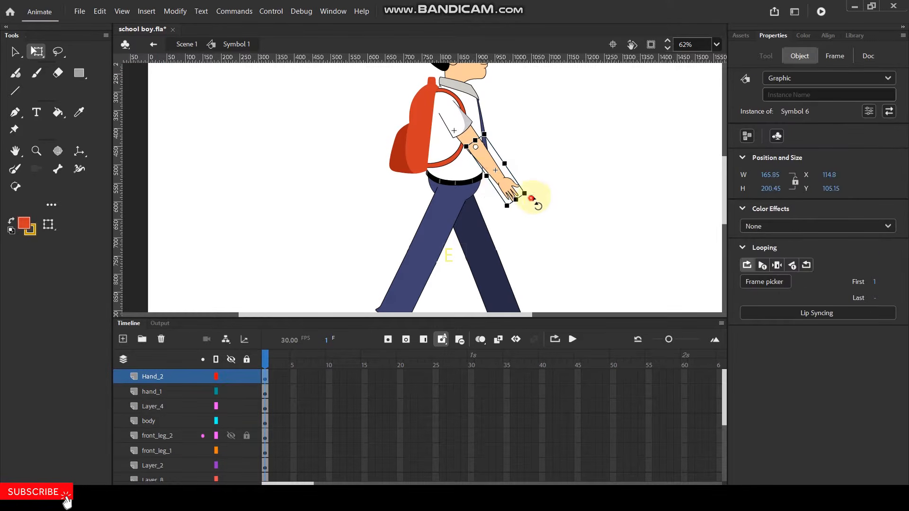
drag(531, 198, 547, 166)
scroll(495, 156, up, 5)
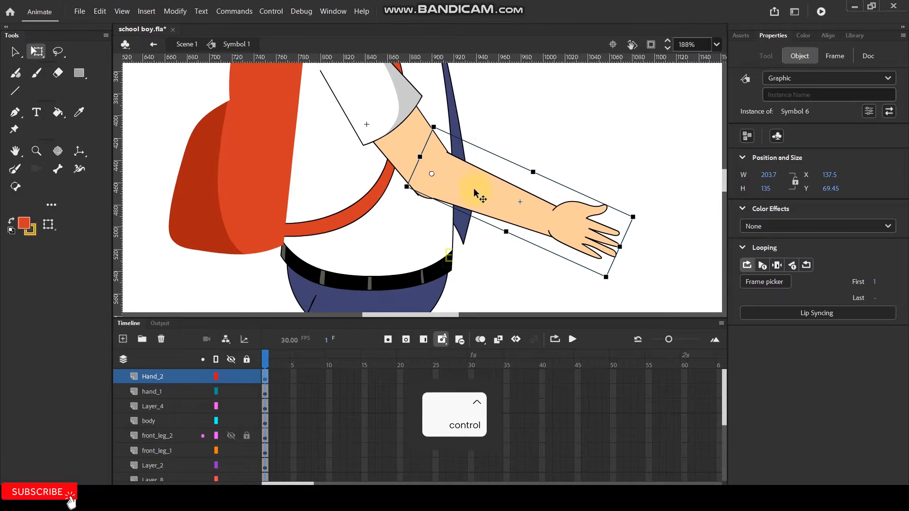
click(547, 156)
Hide the body layer and the hip circle's Layer_2 to expose the back arm.
scroll(466, 254, down, 3)
click(452, 225)
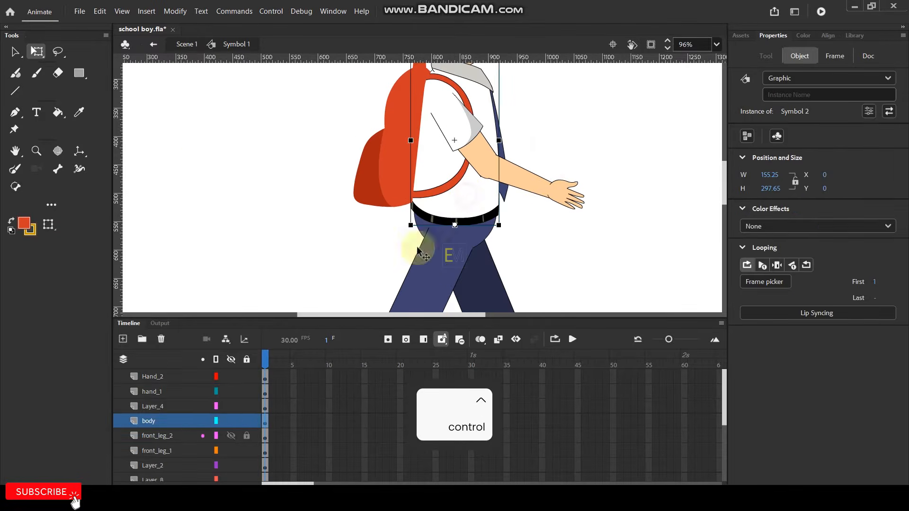
click(230, 421)
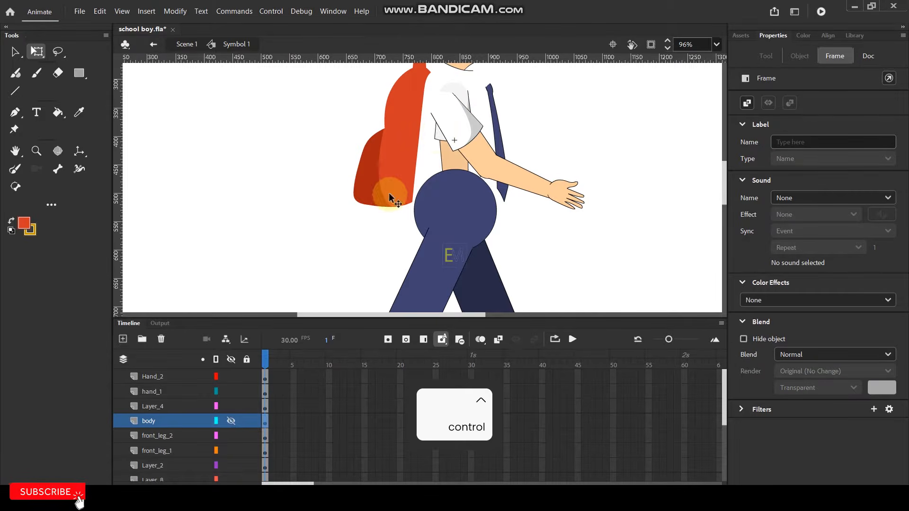
click(436, 137)
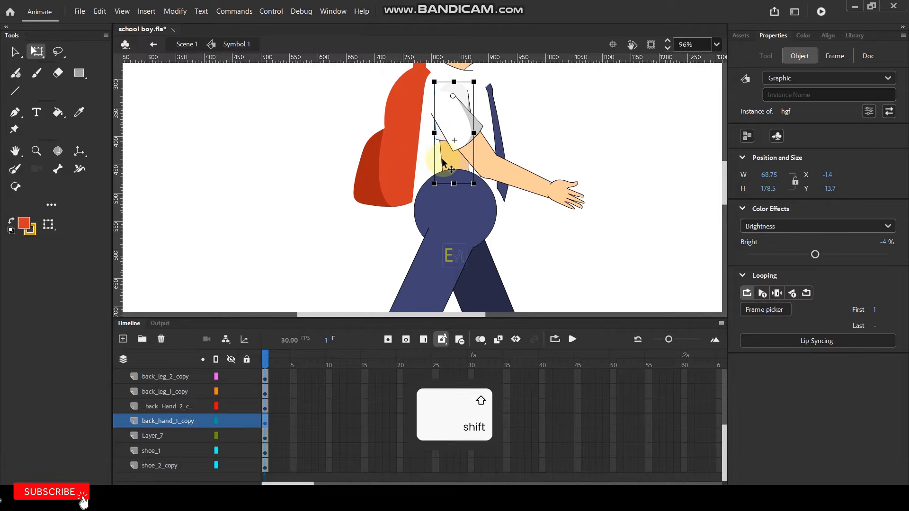
click(424, 201)
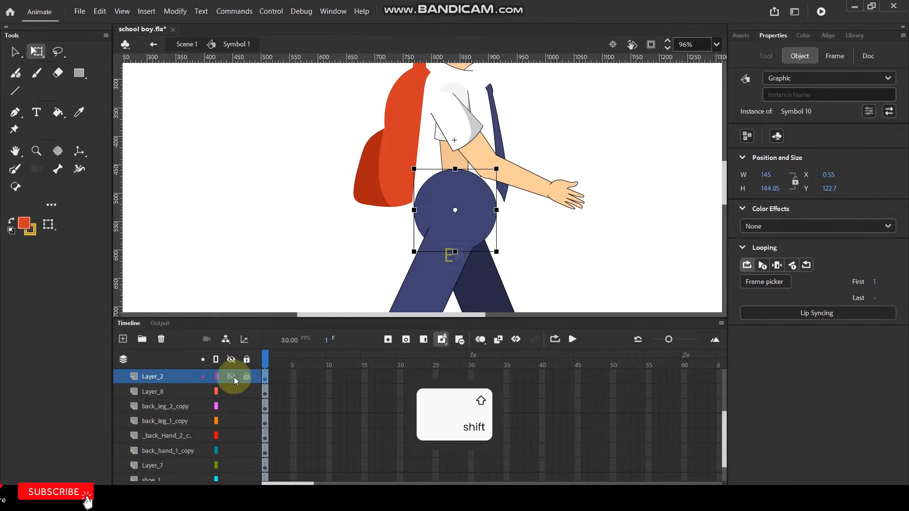
Rotate the back upper arm and forearm together backward from the shoulder, bringing the hand out behind the backpack.
click(452, 177)
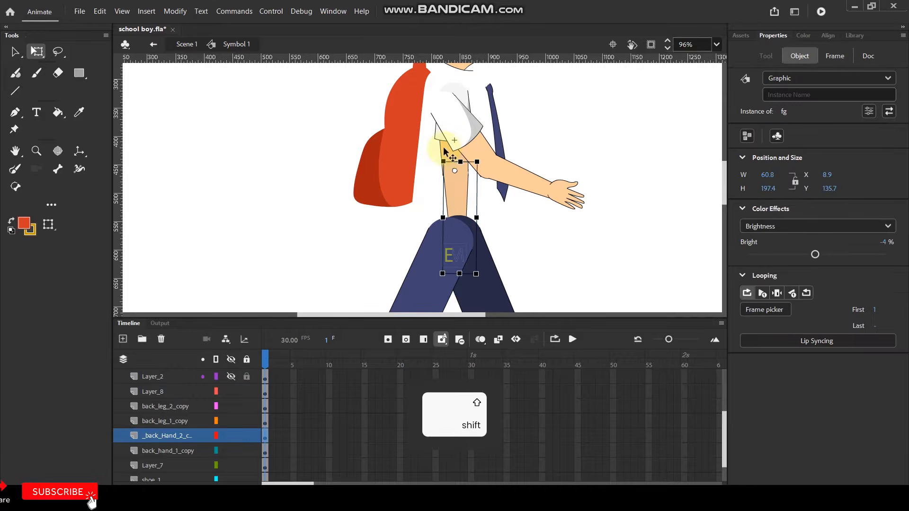
shift+click(457, 178)
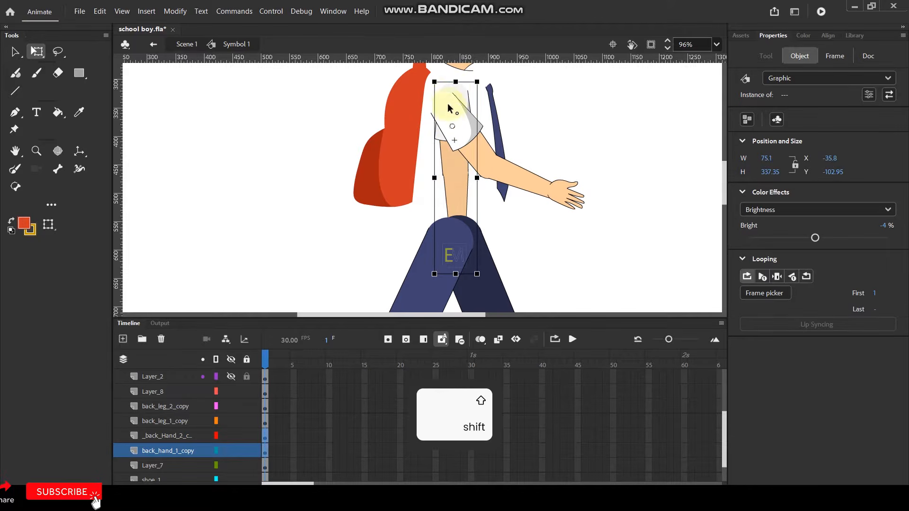
drag(479, 278, 385, 259)
click(297, 231)
click(348, 223)
scroll(234, 377, up, 2)
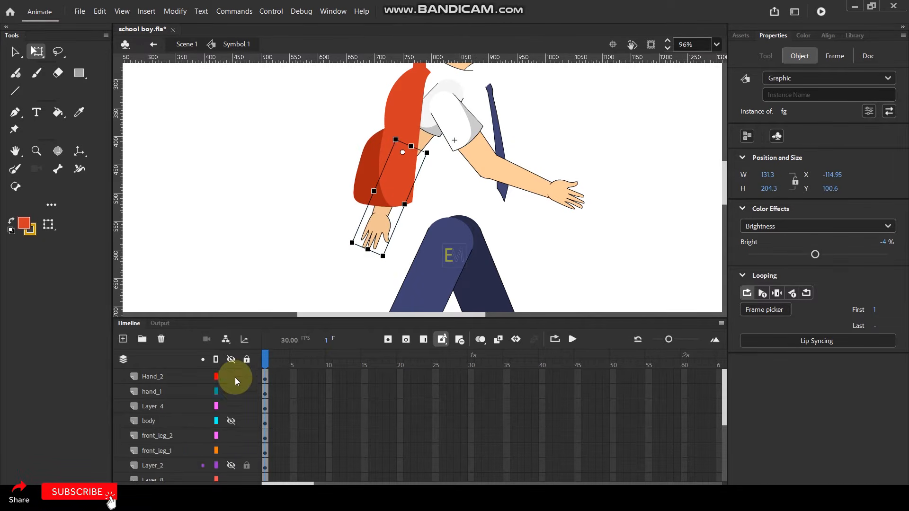
Make Layer_2 and the body layer visible again and deselect the character parts.
click(229, 464)
click(232, 420)
click(274, 191)
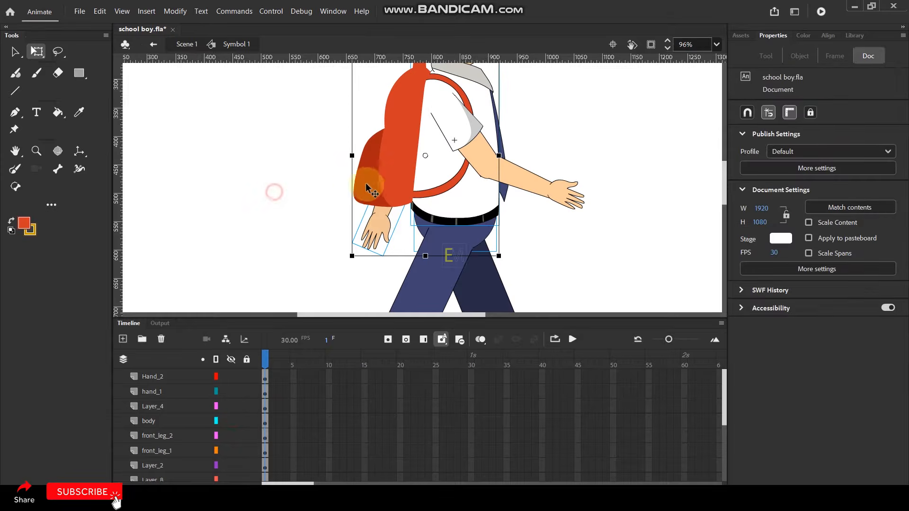
scroll(398, 190, down, 3)
scroll(445, 191, down, 2)
scroll(426, 204, up, 2)
scroll(422, 265, down, 2)
scroll(421, 271, up, 2)
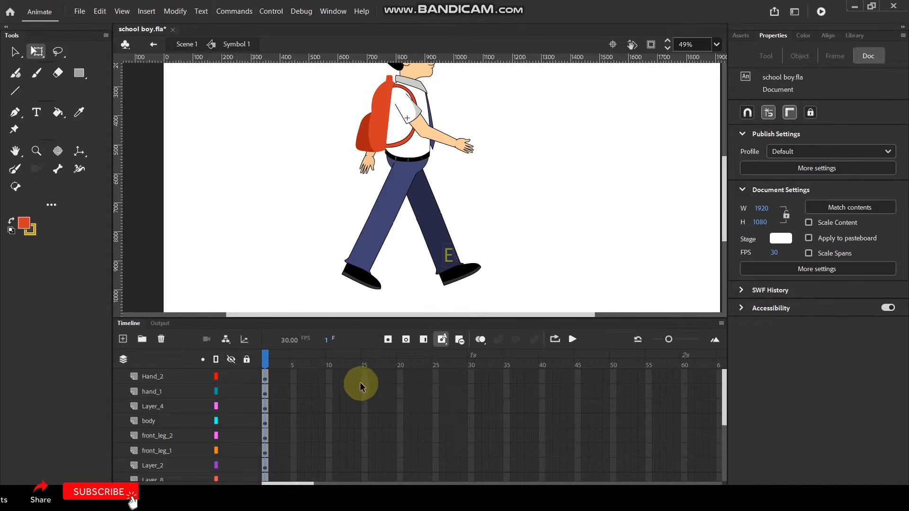
drag(364, 375, 363, 490)
key(F6)
click(568, 200)
scroll(325, 407, up, 5)
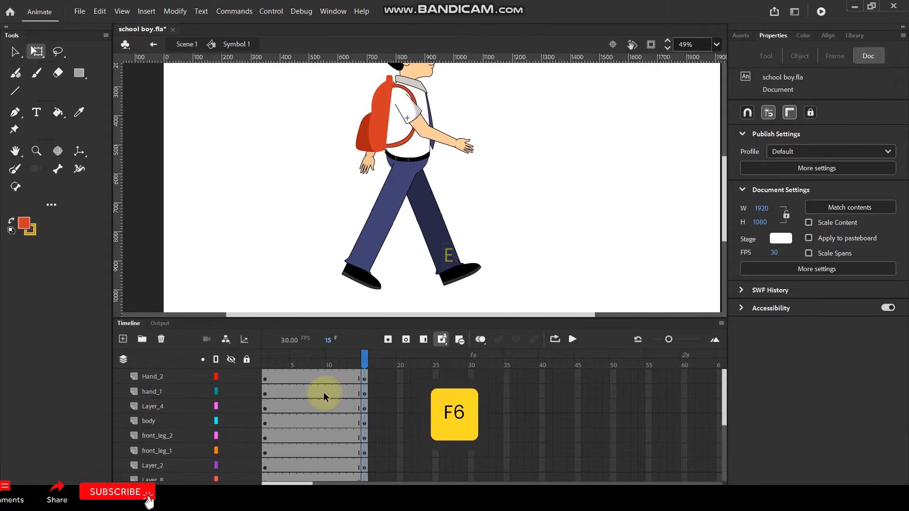
key(ctrl+z)
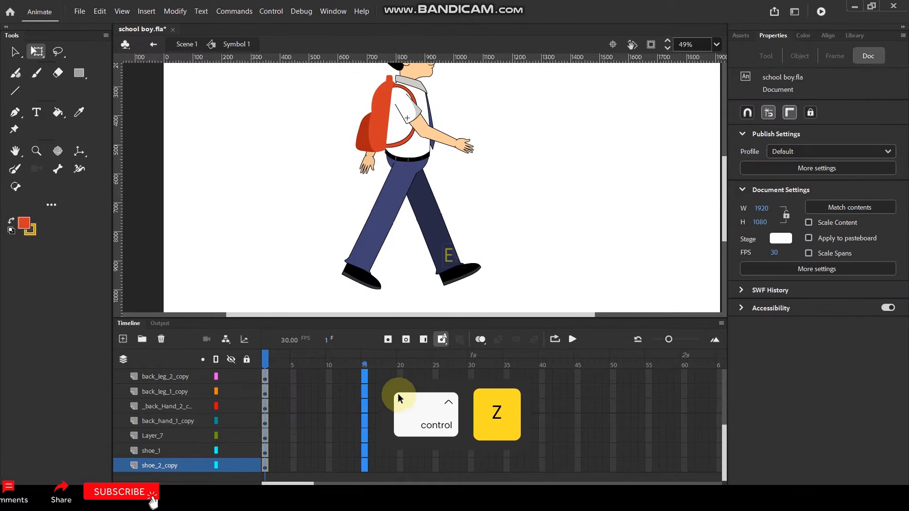
key(ctrl+z)
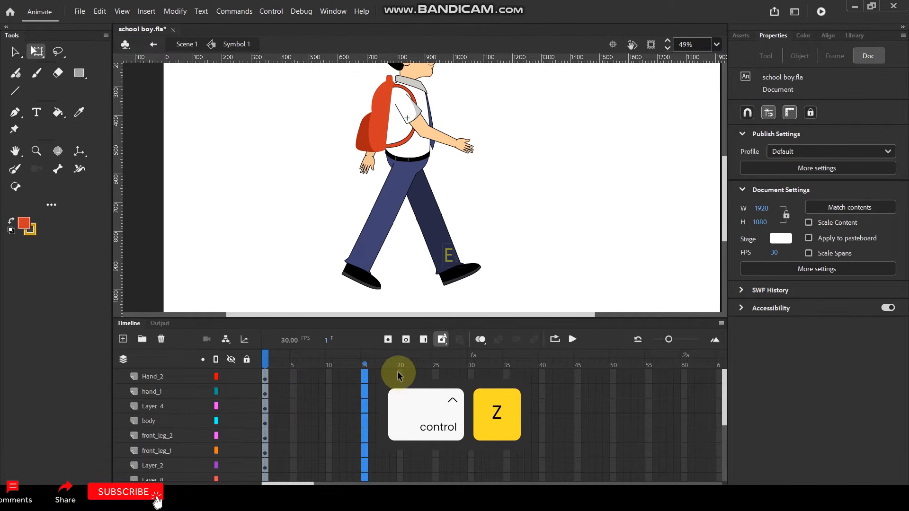
Insert keyframes at frame 20 on all of the character's layers.
drag(398, 375, 400, 492)
key(F6)
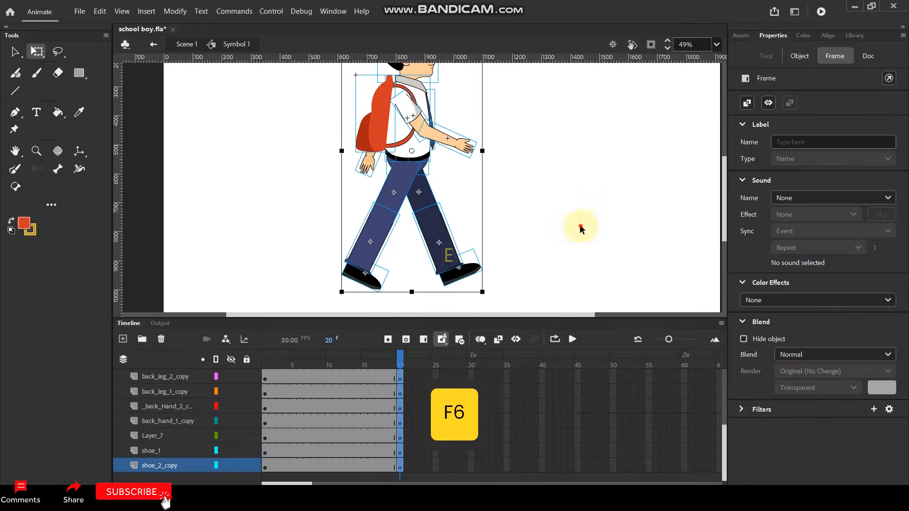
Insert keyframes at frame 10 on all of the character's layers.
click(582, 228)
scroll(328, 399, up, 5)
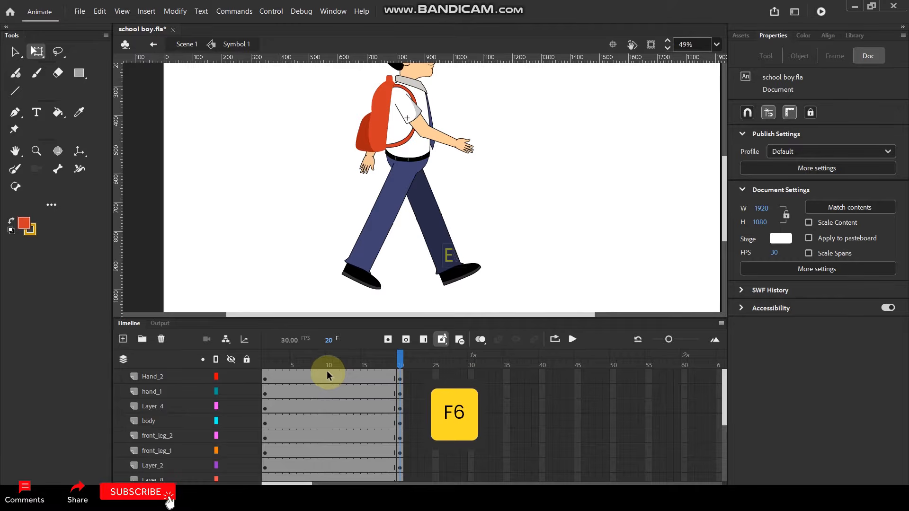
drag(329, 371, 328, 480)
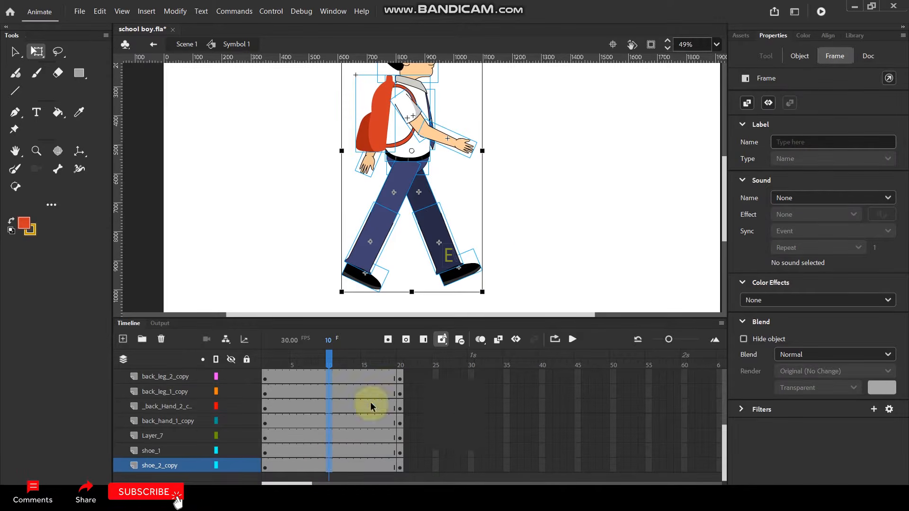
key(F6)
click(543, 234)
Identify the back leg's parts at frame 10 and lock the back_leg_2_copy, back_leg_1_copy and shoe_2_copy layers.
click(459, 275)
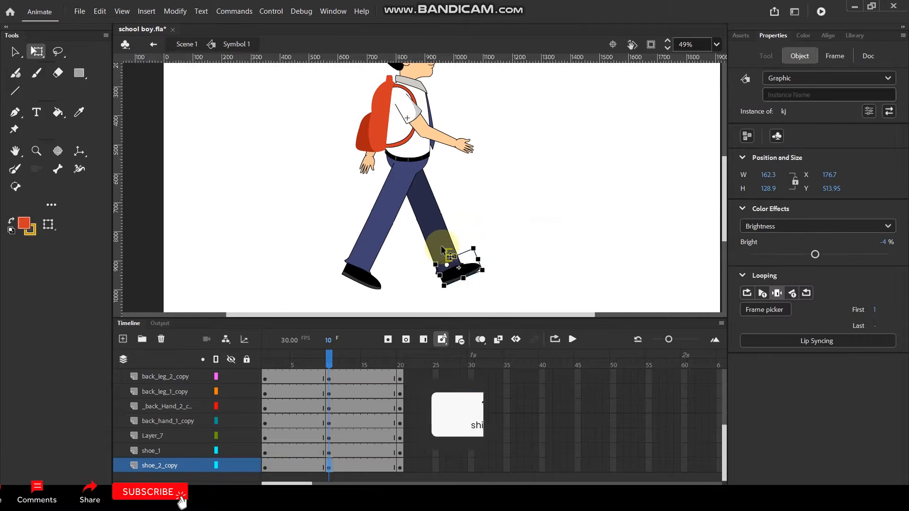
shift+click(428, 223)
shift+click(419, 191)
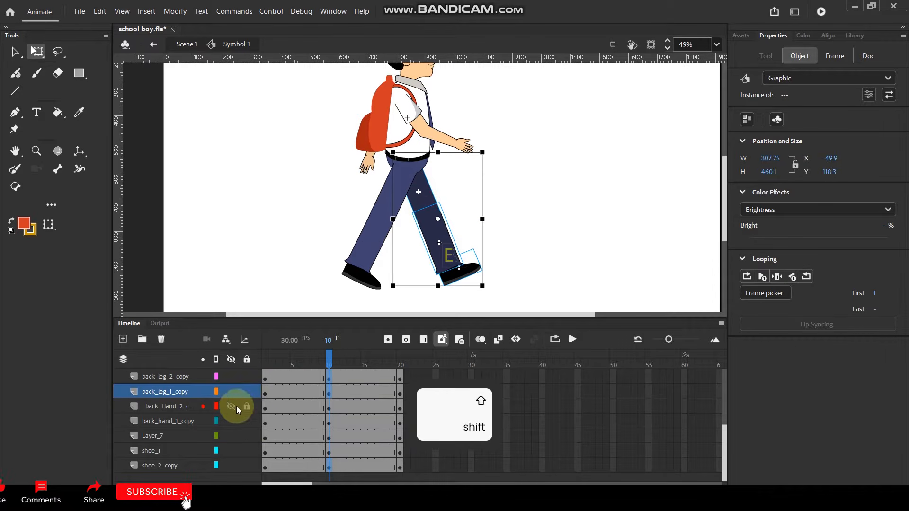
scroll(262, 423, up, 3)
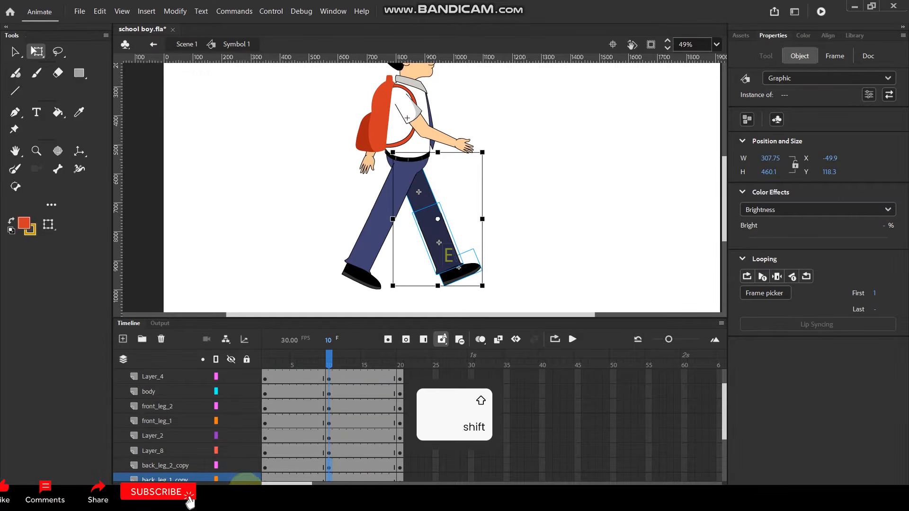
click(246, 466)
scroll(246, 449, down, 1)
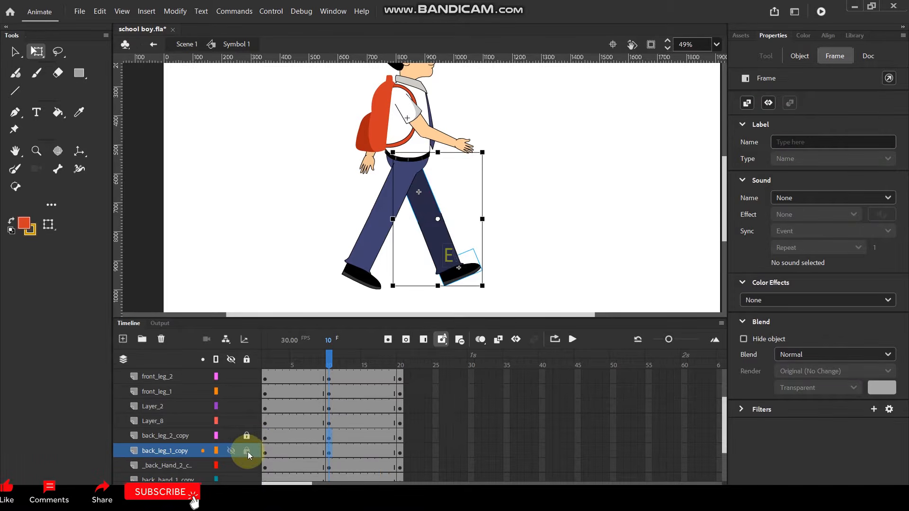
click(247, 451)
scroll(246, 451, down, 2)
click(246, 466)
click(511, 264)
Rotate the front thigh, shin and shoe together forward from the hip until they overlap the back leg.
click(363, 277)
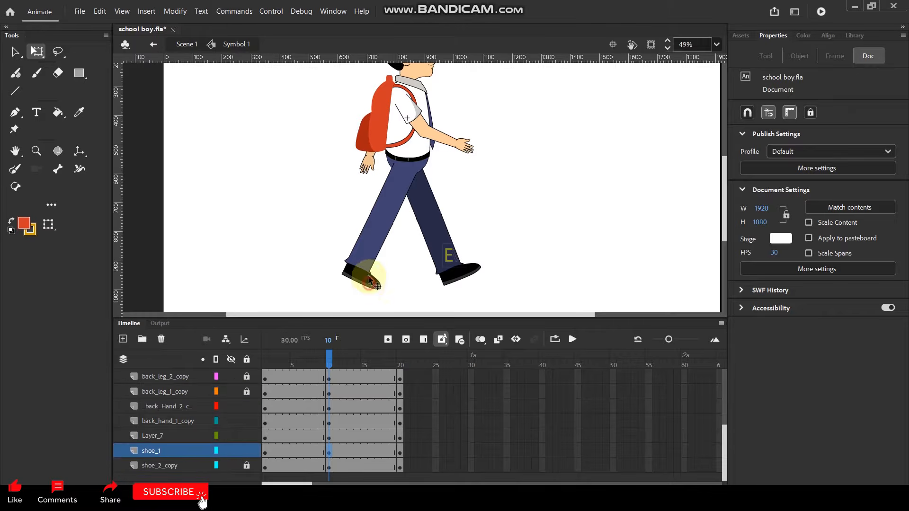
shift+click(397, 199)
shift+click(380, 197)
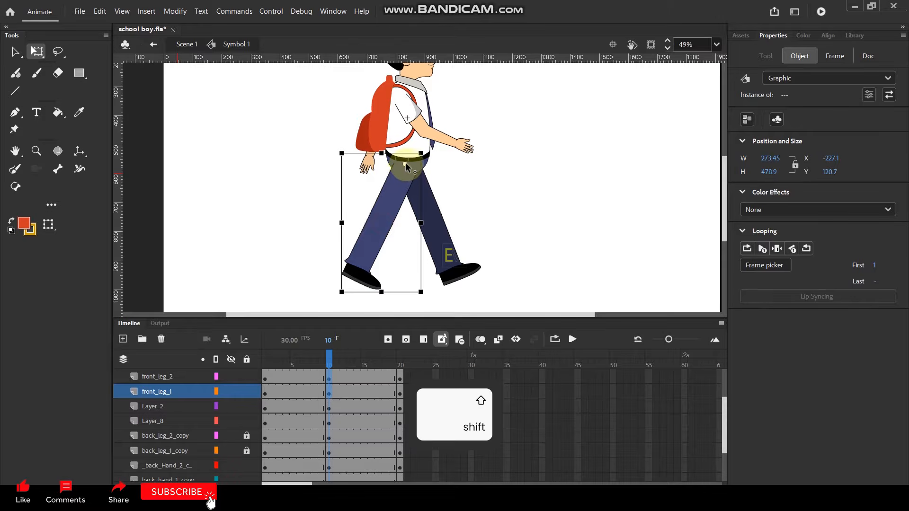
drag(423, 295, 543, 263)
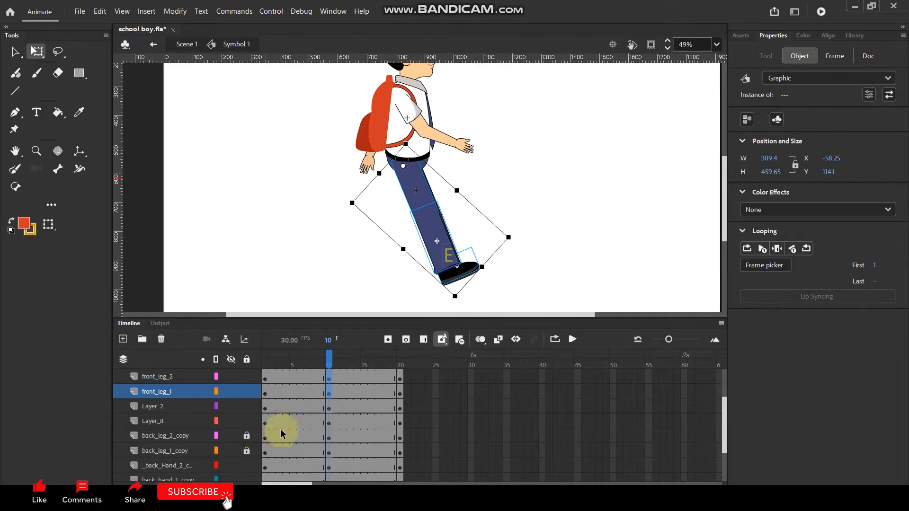
Display the front_leg_1, front_leg_2 and shoe_1 layers as outlines.
click(215, 391)
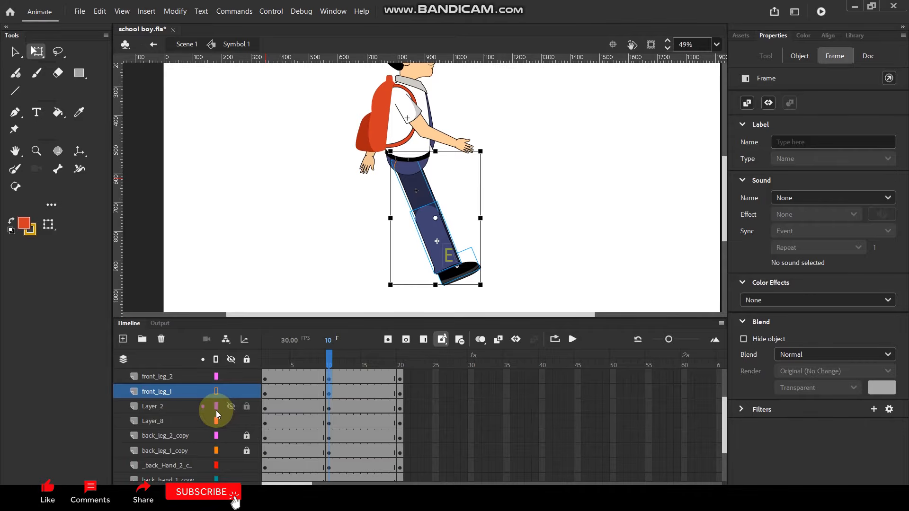
scroll(216, 410, up, 2)
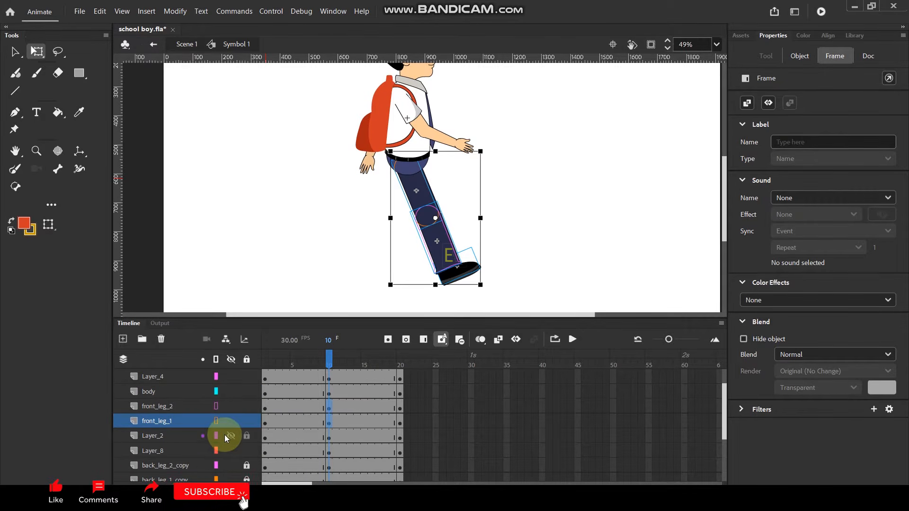
scroll(225, 434, down, 6)
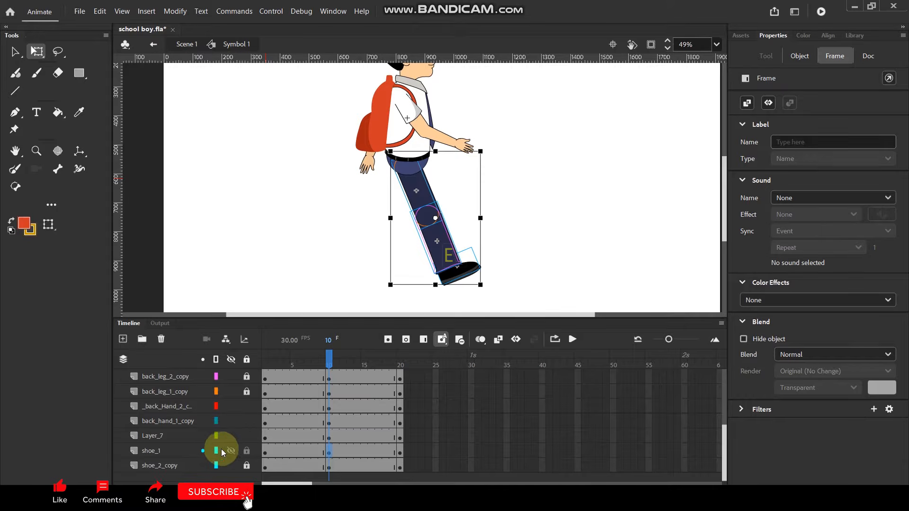
click(246, 251)
Unlock the back leg and shoe_2_copy layers, and lock front_leg_1, front_leg_2 and shoe_1 instead.
click(244, 466)
click(247, 392)
click(246, 376)
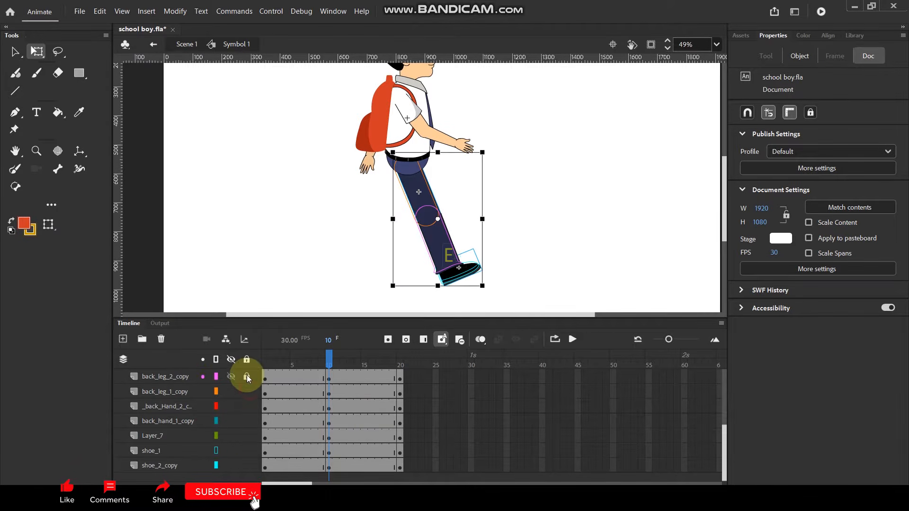
scroll(248, 430, up, 6)
click(248, 426)
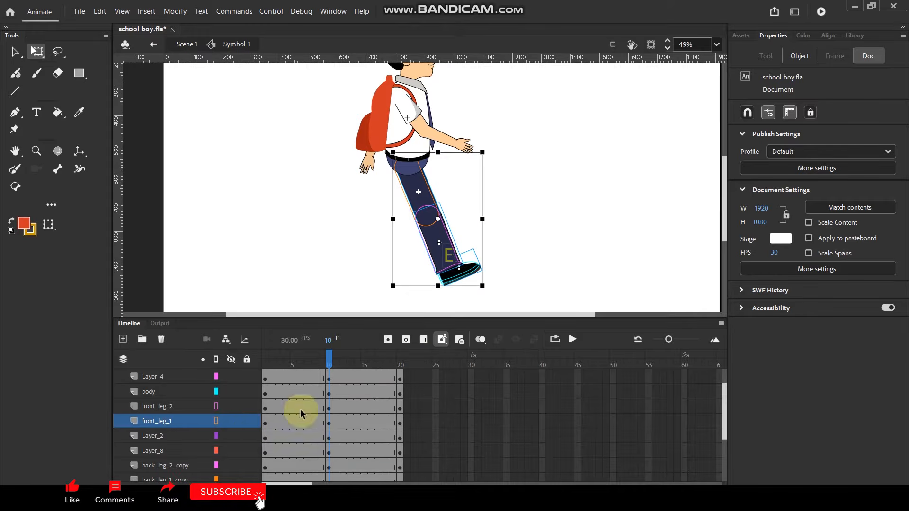
click(246, 406)
scroll(248, 421, down, 6)
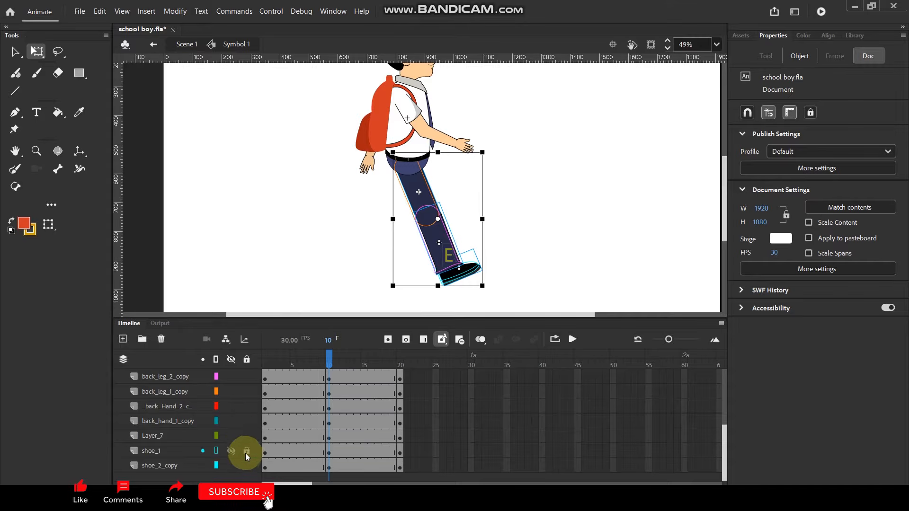
Turn on onion skinning back to frame 1 and rotate the whole back leg backward from the hip to match the rear-leg pose.
drag(484, 298, 400, 198)
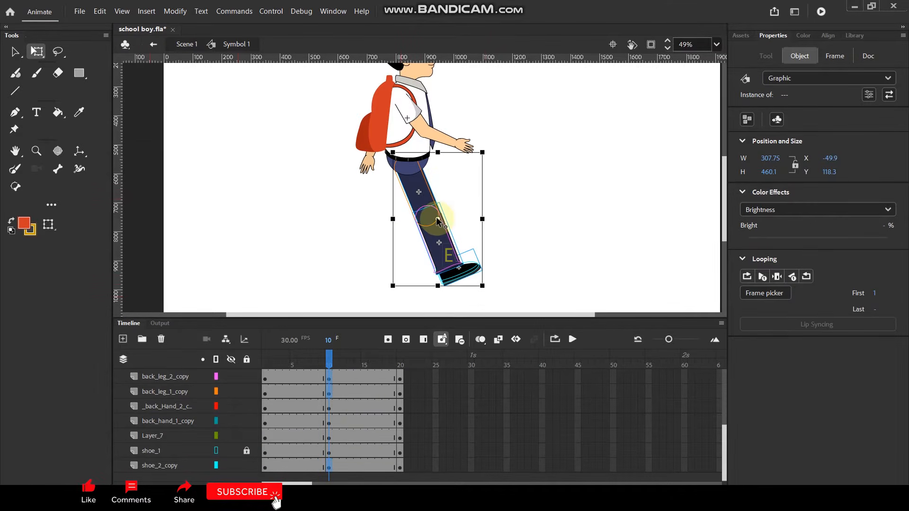
click(480, 339)
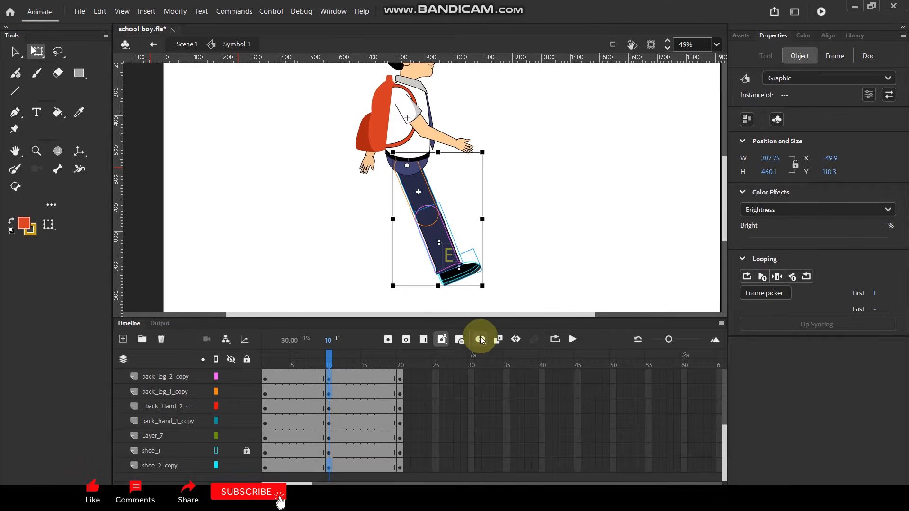
click(360, 369)
drag(310, 363, 246, 363)
drag(488, 295, 363, 302)
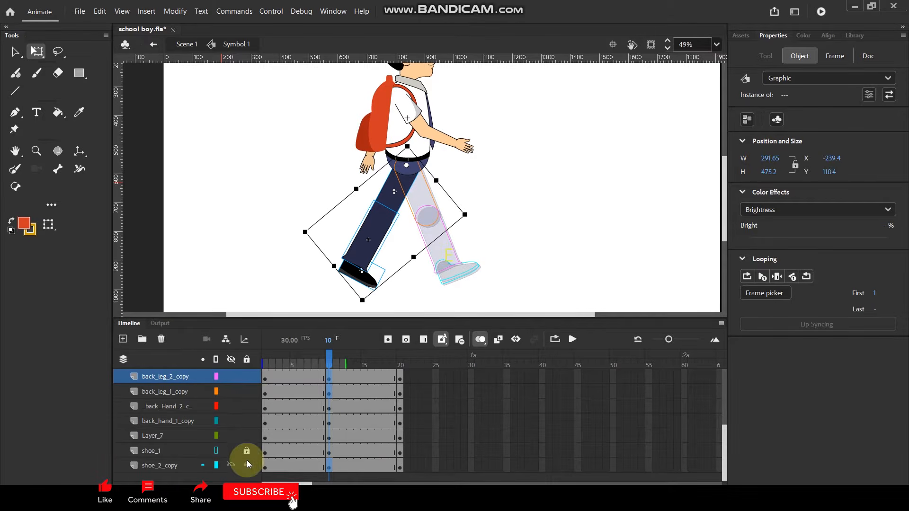
Unlock the front_leg_1, front_leg_2 and shoe_1 layers and switch them from outlines back to full display.
scroll(248, 449, up, 3)
click(247, 436)
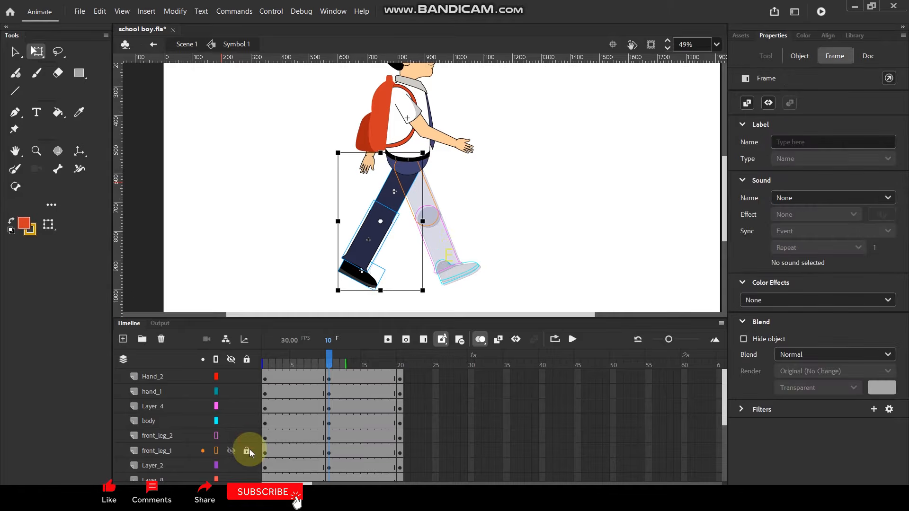
scroll(250, 451, down, 3)
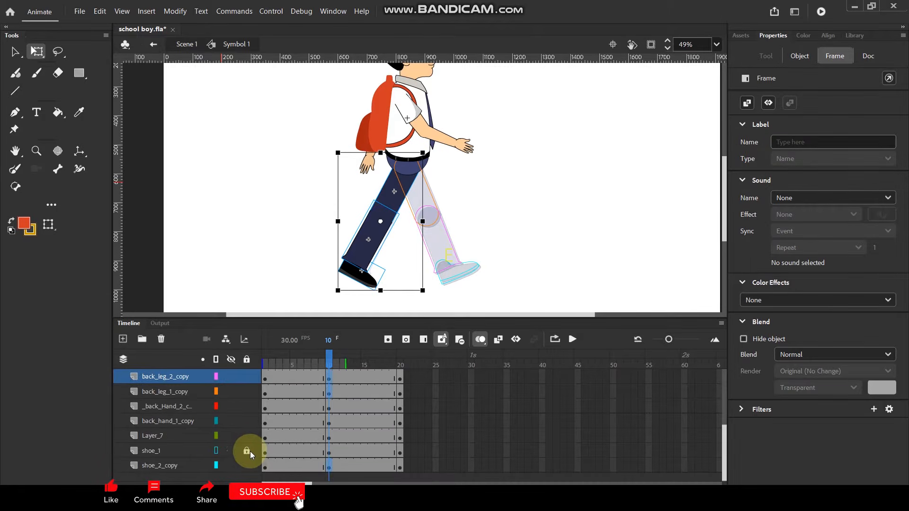
click(532, 202)
click(216, 451)
scroll(222, 441, up, 2)
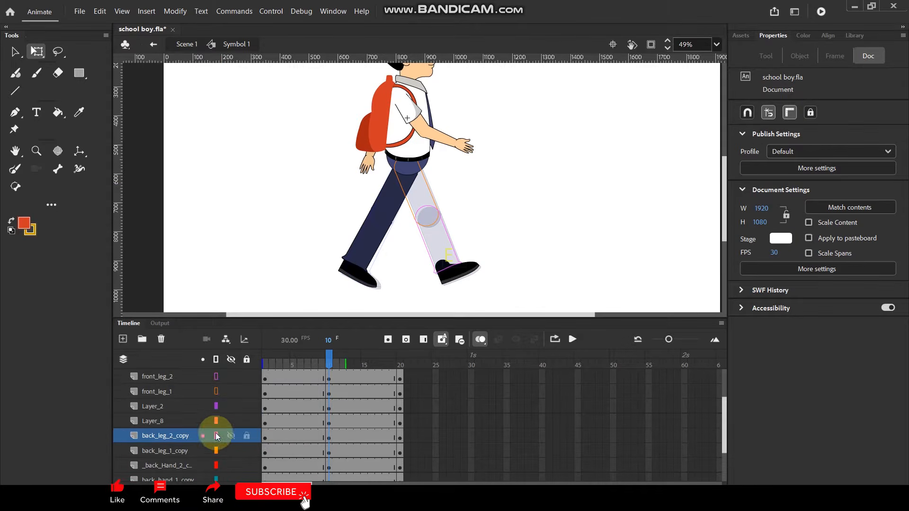
click(217, 392)
click(218, 376)
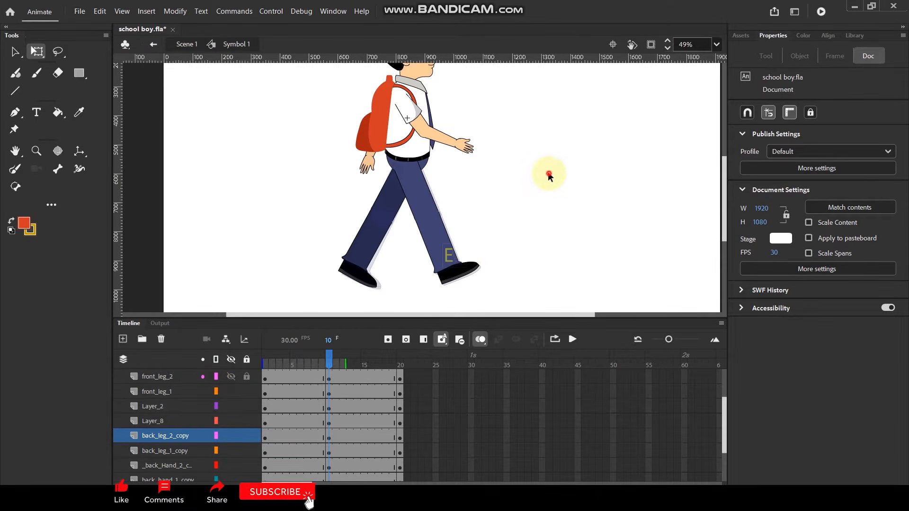
Create classic tweens across frames 1 to 20 on front_leg_2 and all layers below it, and turn off onion skinning.
drag(416, 377, 274, 476)
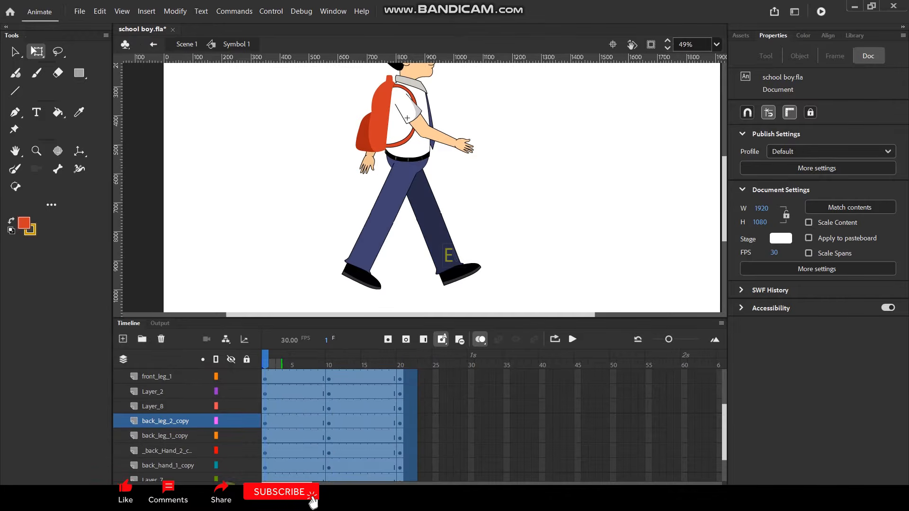
right_click(276, 452)
click(336, 151)
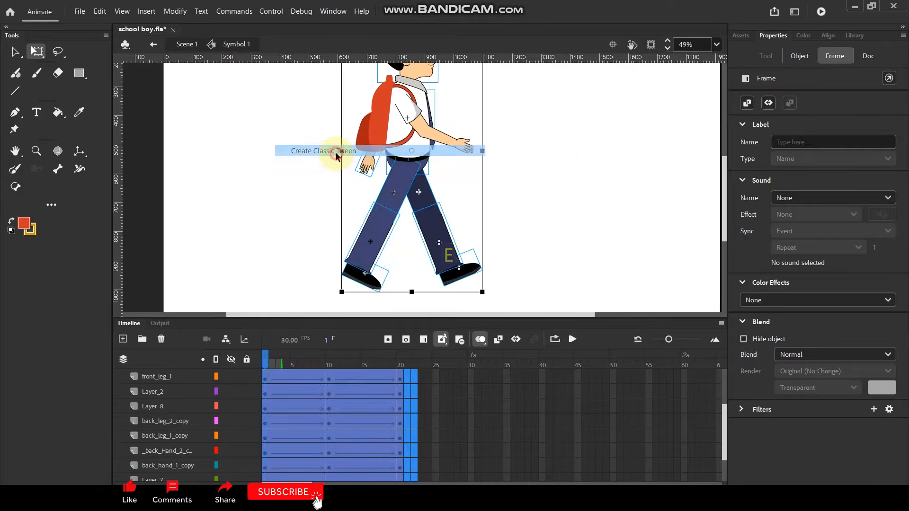
click(557, 157)
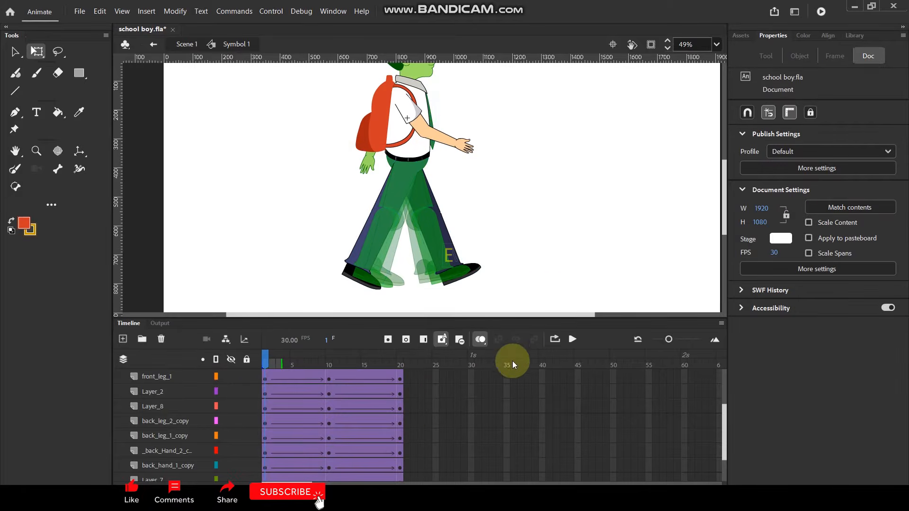
click(480, 337)
Play back the leg animation several times to check the walking motion.
key(Return)
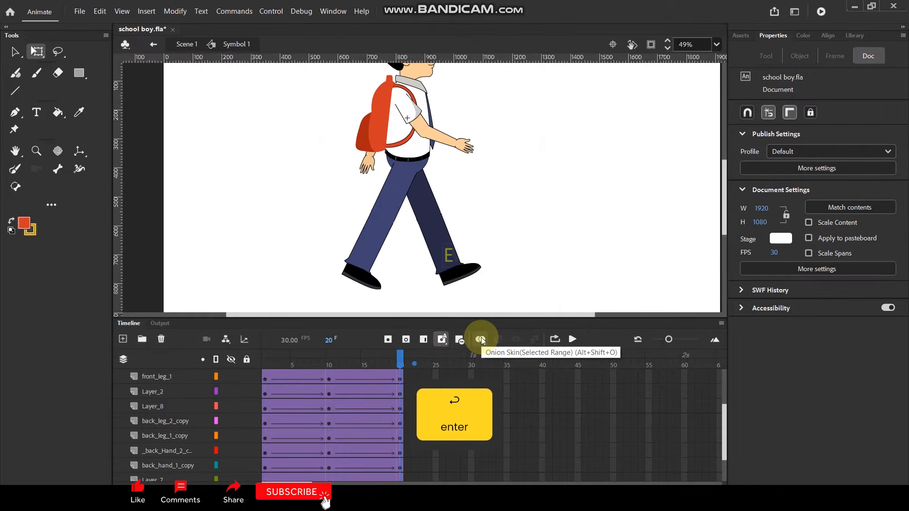
key(Return)
key(Return)
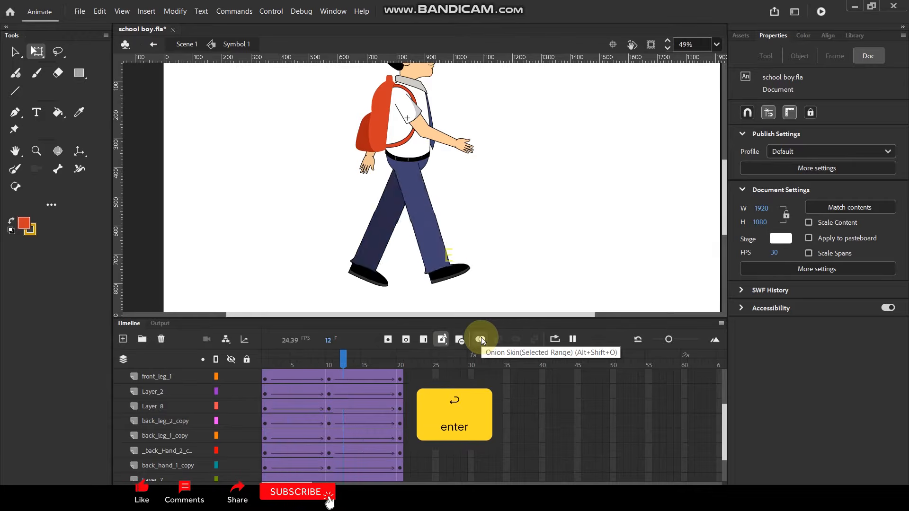
key(Return)
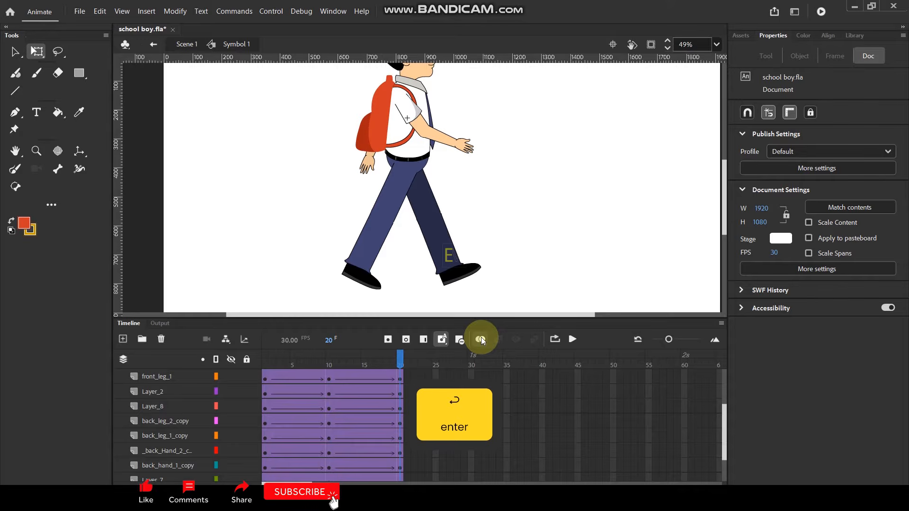
At frame 10, rotate the whole front arm backward from the shoulder, and swing the forearm slightly further back from the elbow.
click(330, 350)
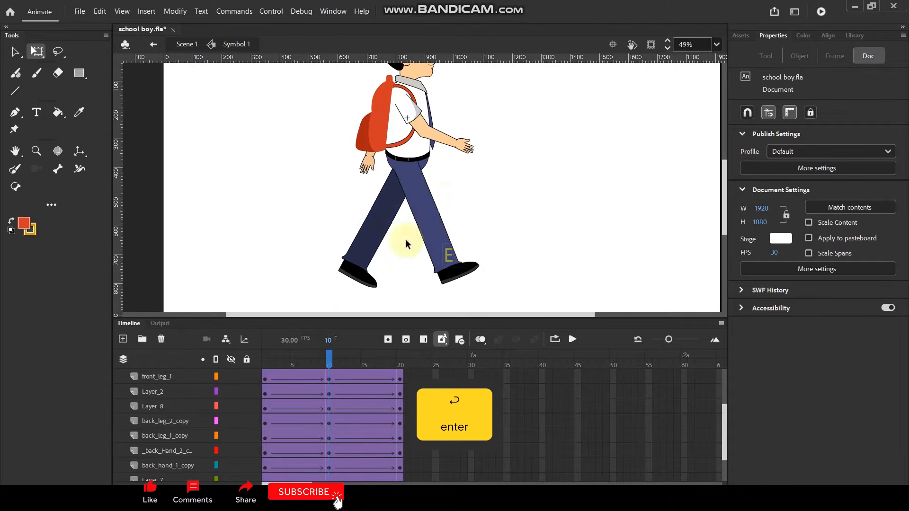
click(451, 140)
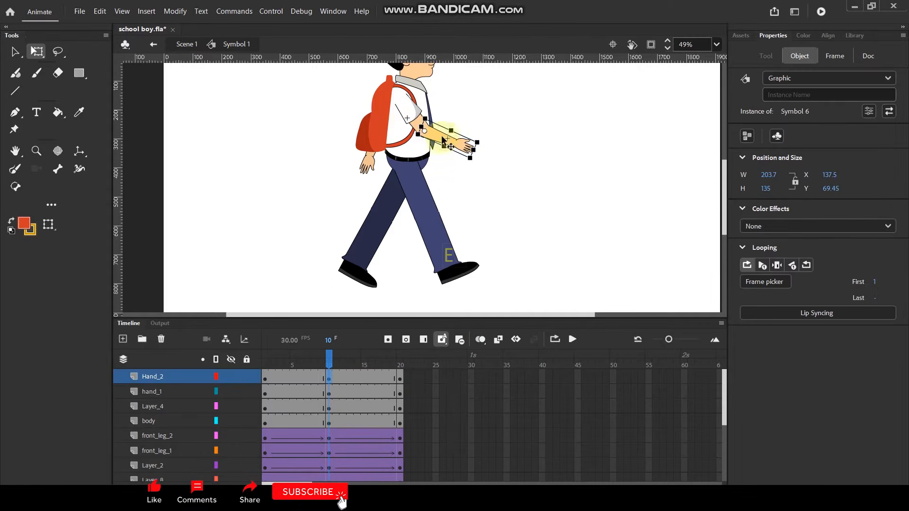
click(412, 110)
ctrl+scroll(404, 110, up, 2)
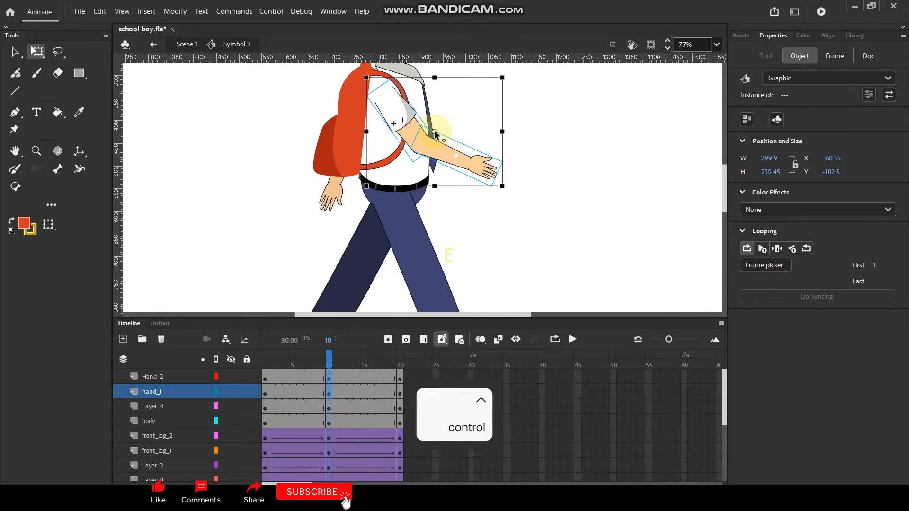
drag(382, 93, 381, 93)
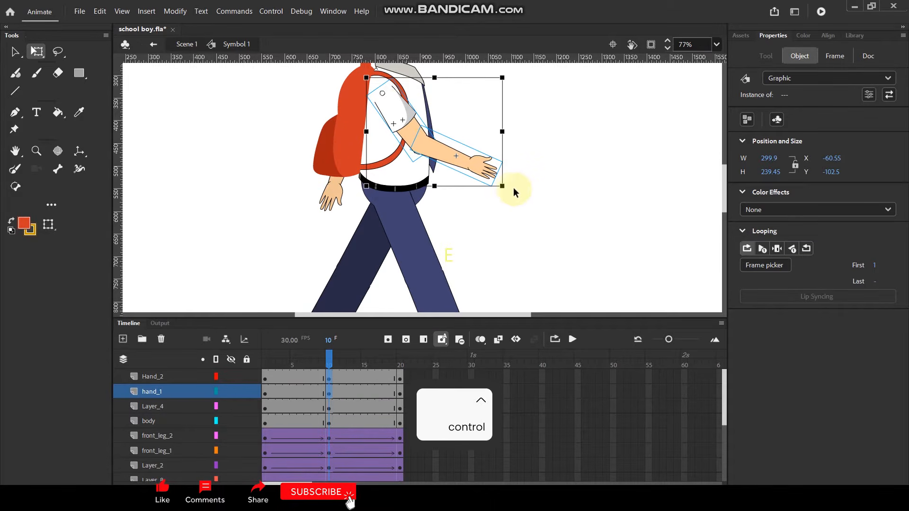
drag(506, 198, 332, 248)
click(254, 239)
click(348, 226)
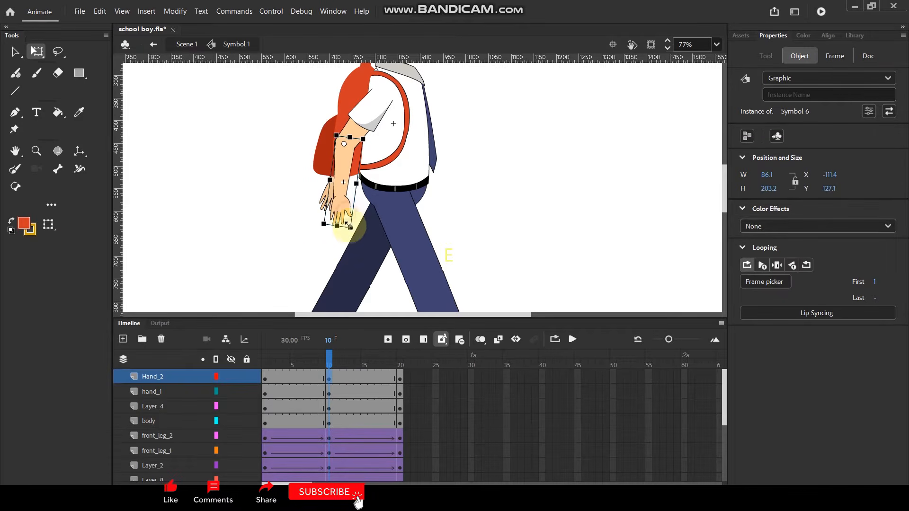
drag(351, 243, 314, 237)
Create classic tweens across frames 1 to 20 on the Hand_2, hand_1, Layer_4 and body layers, and play back the animation.
drag(414, 381, 267, 420)
right_click(271, 419)
click(402, 104)
click(543, 138)
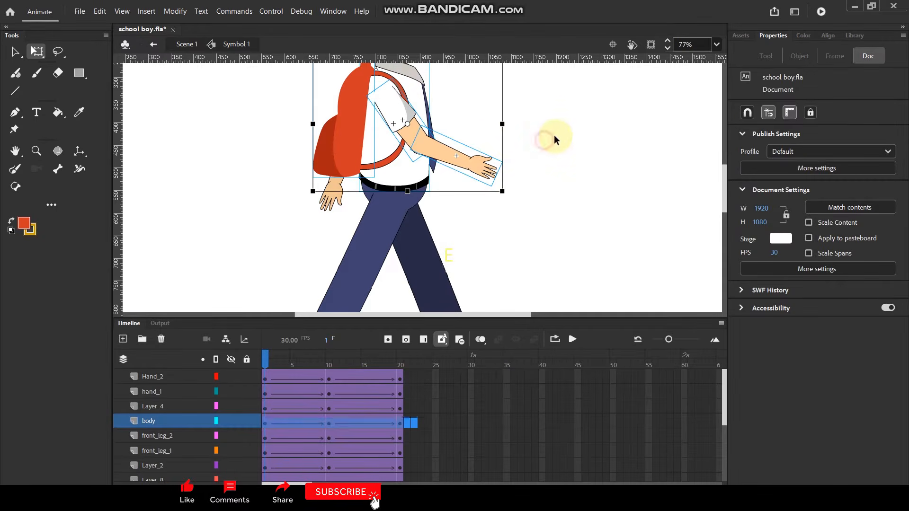
key(Return)
key(Return)
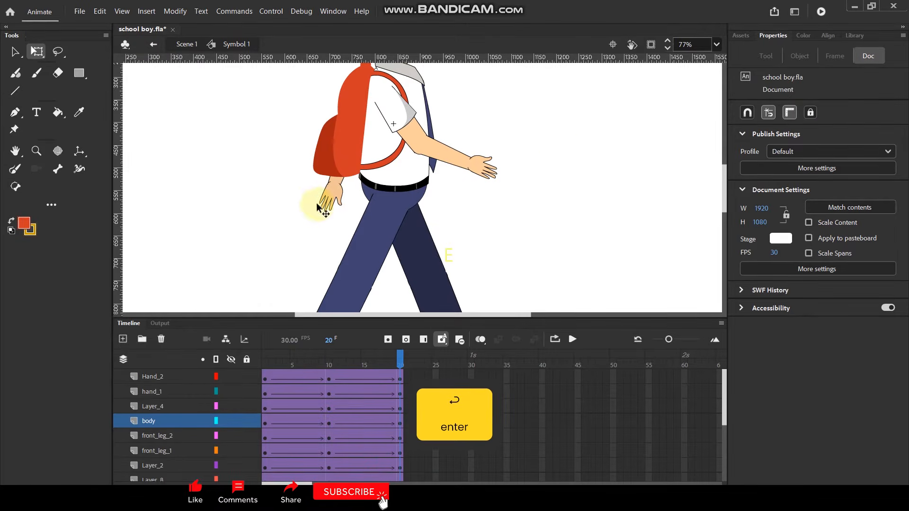
Hide the backpack layer Layer_4 and go to frame 10.
click(332, 195)
click(331, 130)
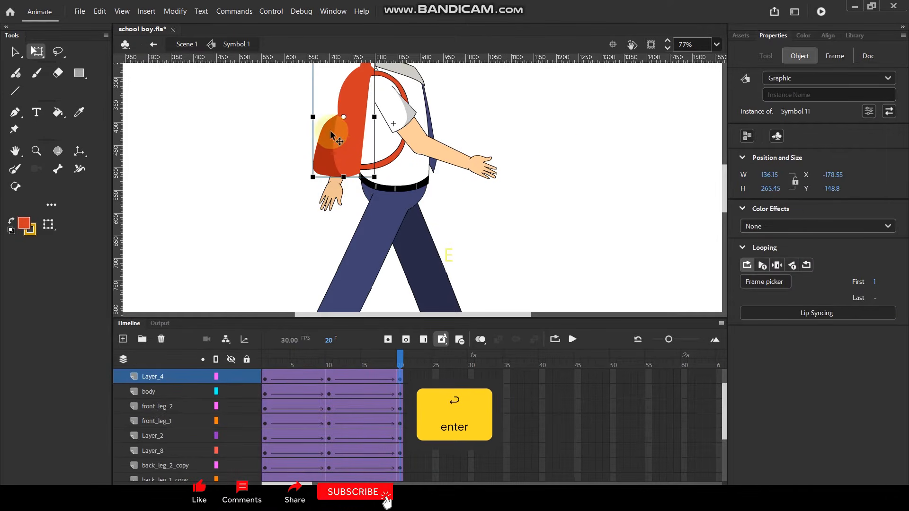
click(231, 376)
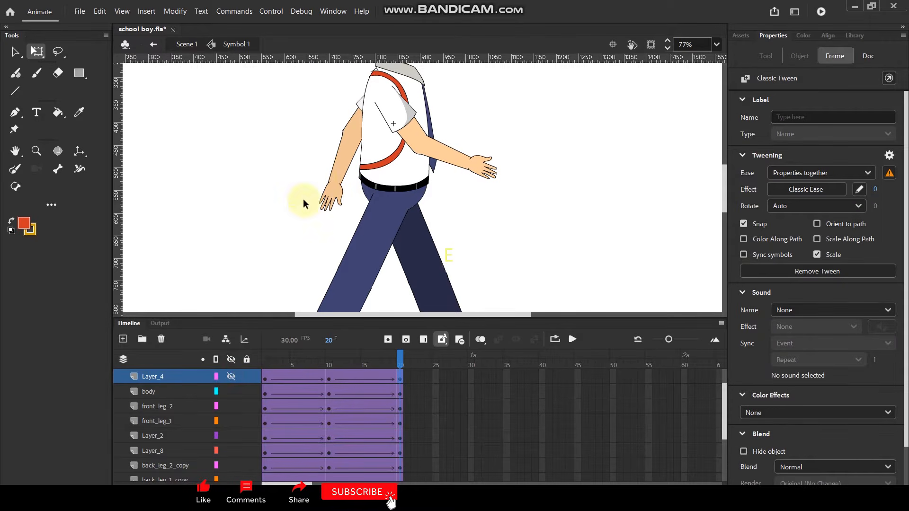
click(330, 361)
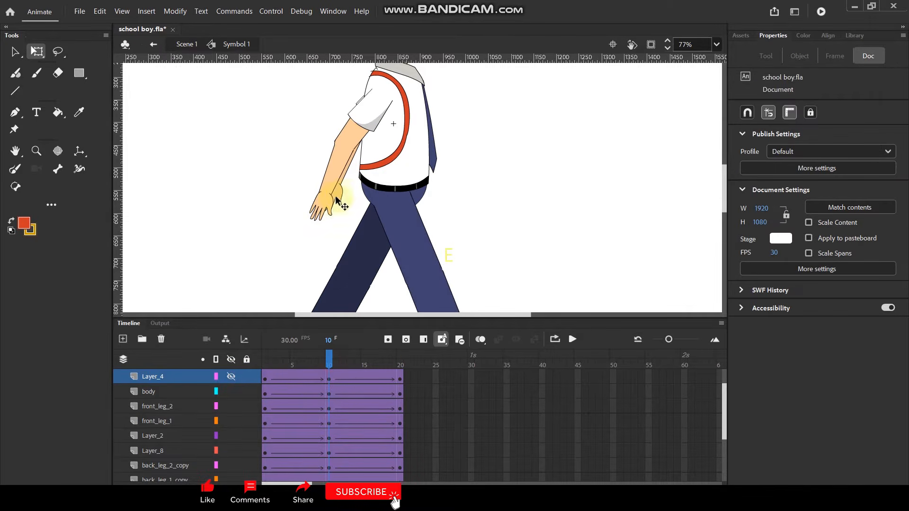
Lock the front arm layers hand_1 and Hand_2 so the back arm can be selected behind them.
click(359, 126)
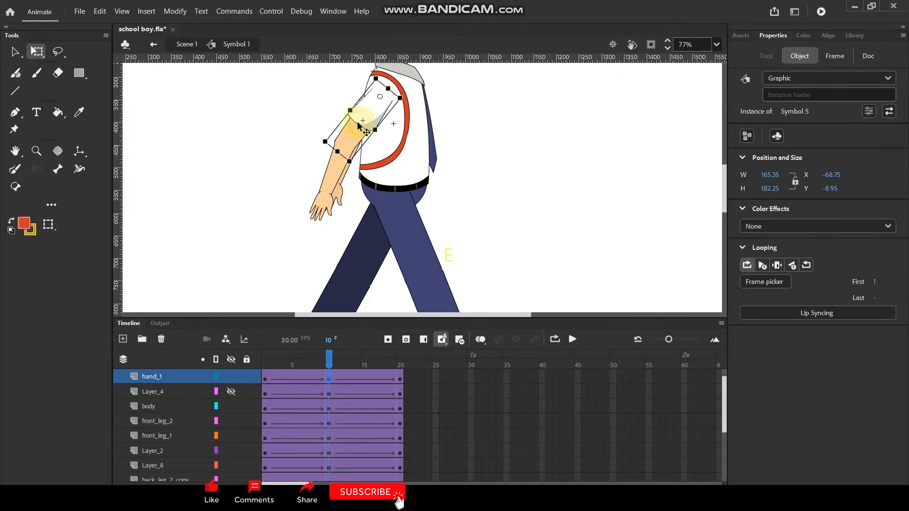
click(249, 377)
click(305, 227)
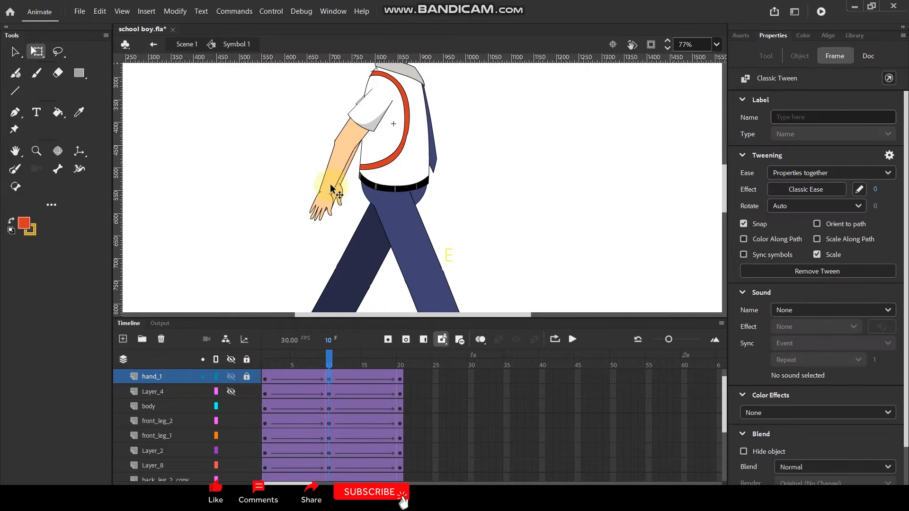
click(328, 204)
click(246, 376)
click(333, 184)
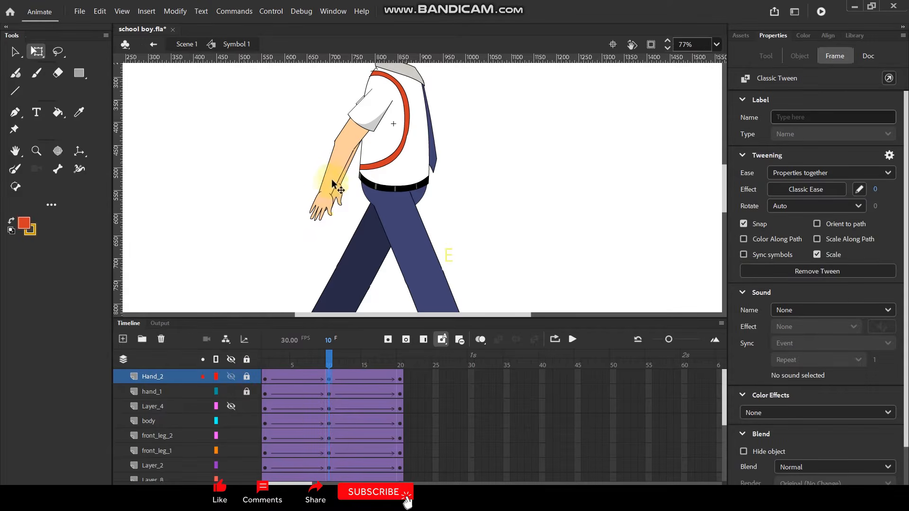
At frame 10, select both back arm parts, move their shared pivot to the shoulder, and rotate the arm forward.
click(359, 156)
shift+click(356, 148)
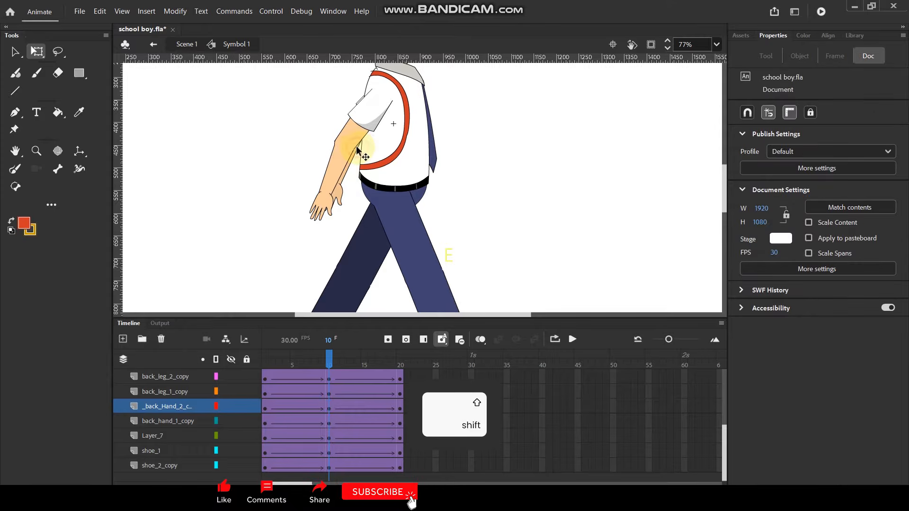
shift+click(360, 103)
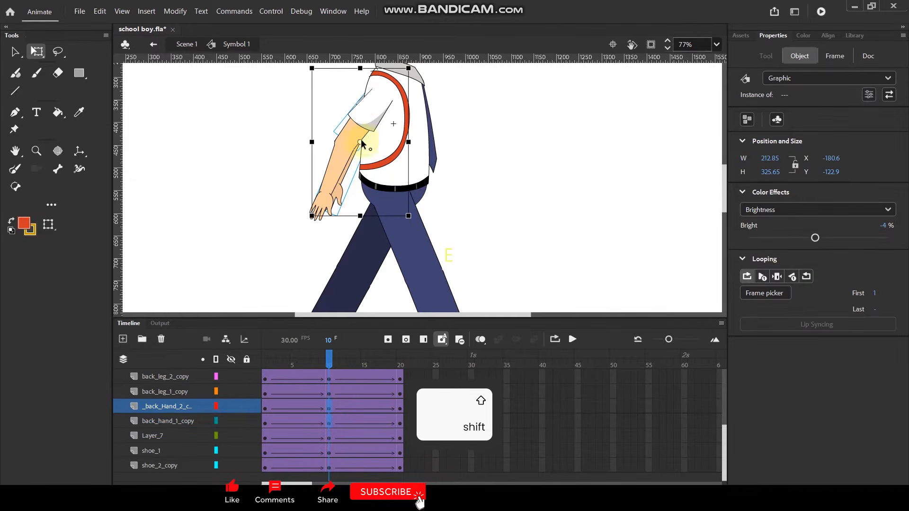
drag(359, 142, 384, 94)
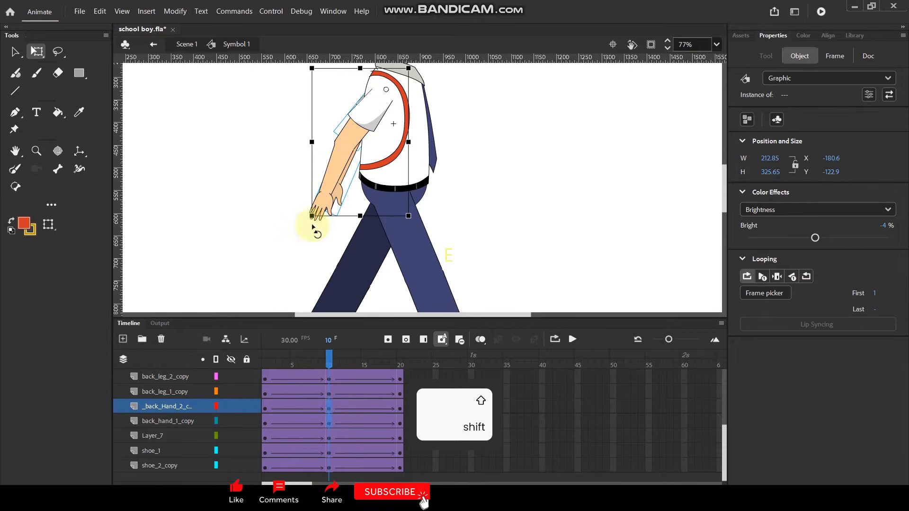
drag(310, 223, 499, 183)
Scrub back to frame 1 and show the backpack layer Layer_4 again.
drag(329, 360, 254, 361)
scroll(232, 402, up, 5)
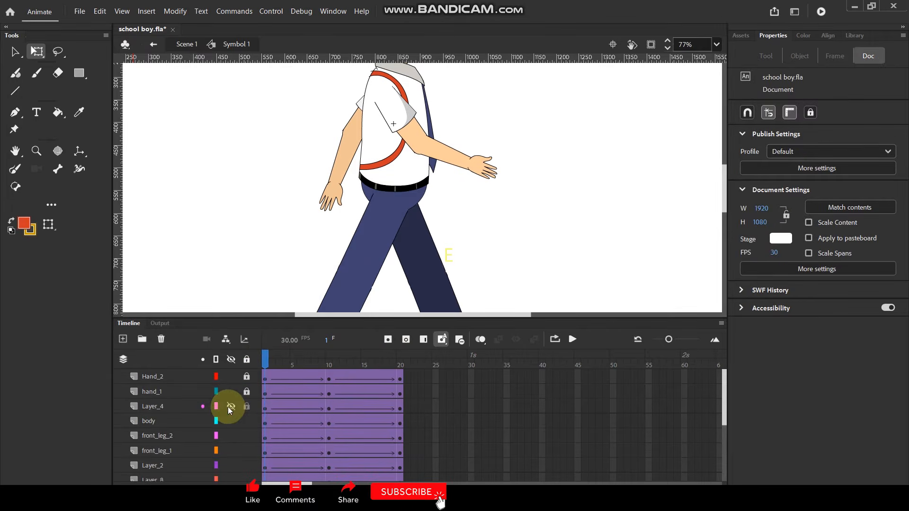
click(231, 406)
scroll(336, 200, down, 3)
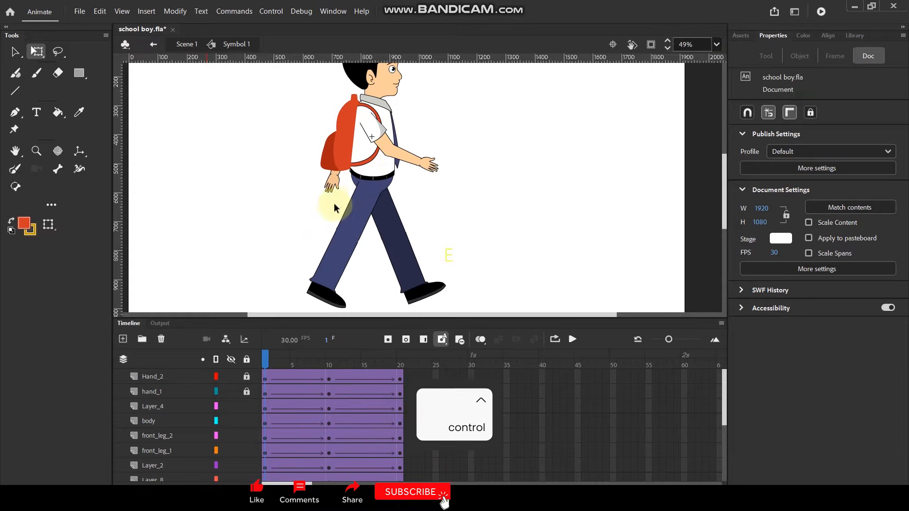
At frame 5, insert a keyframe on front_leg_2 and rotate the lower leg backward from the knee, aligning it with the thigh.
drag(267, 361, 292, 364)
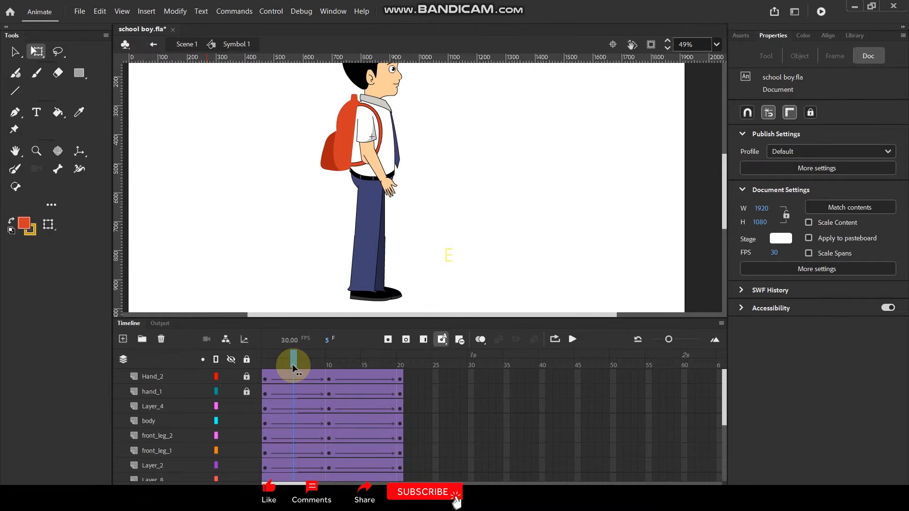
click(368, 274)
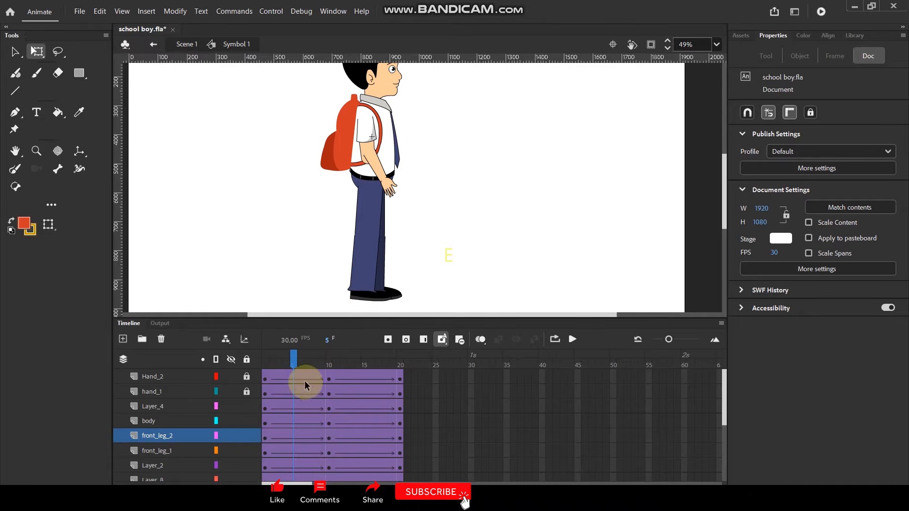
key(F6)
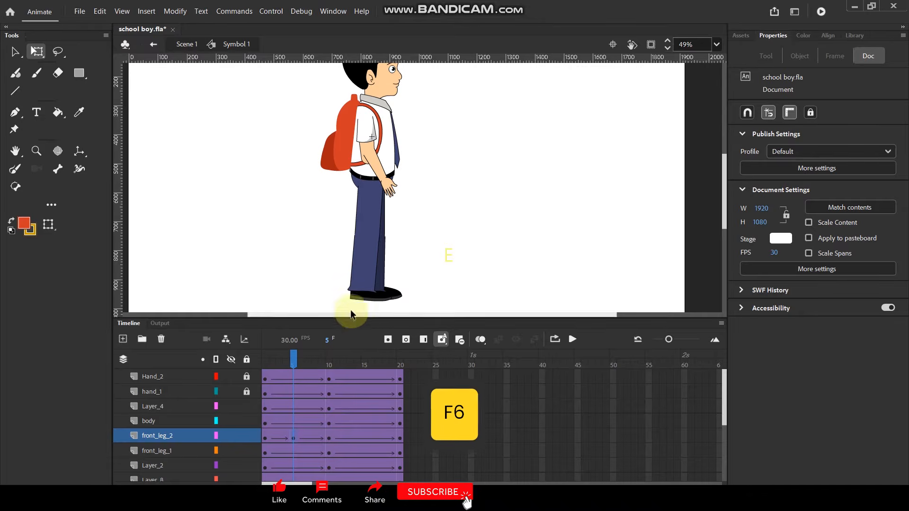
click(366, 273)
drag(387, 299, 312, 259)
scroll(336, 254, up, 2)
drag(362, 228, 363, 237)
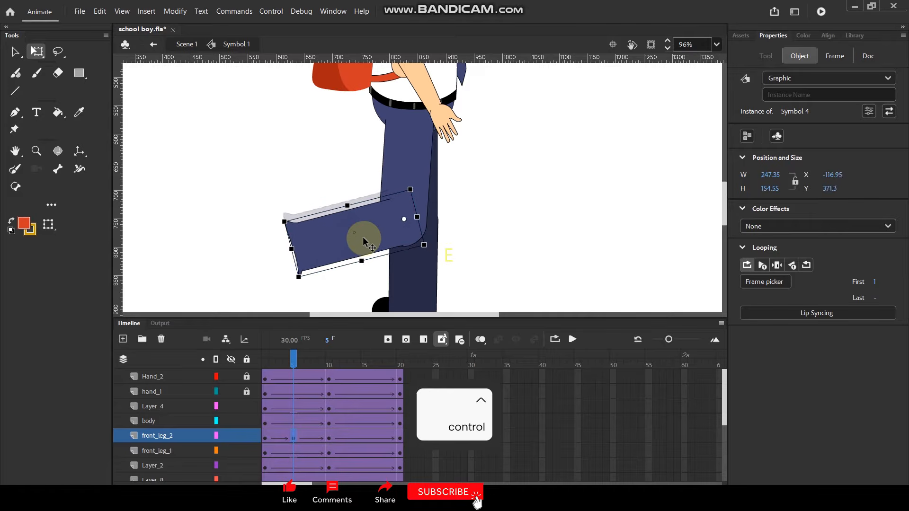
scroll(455, 188, down, 2)
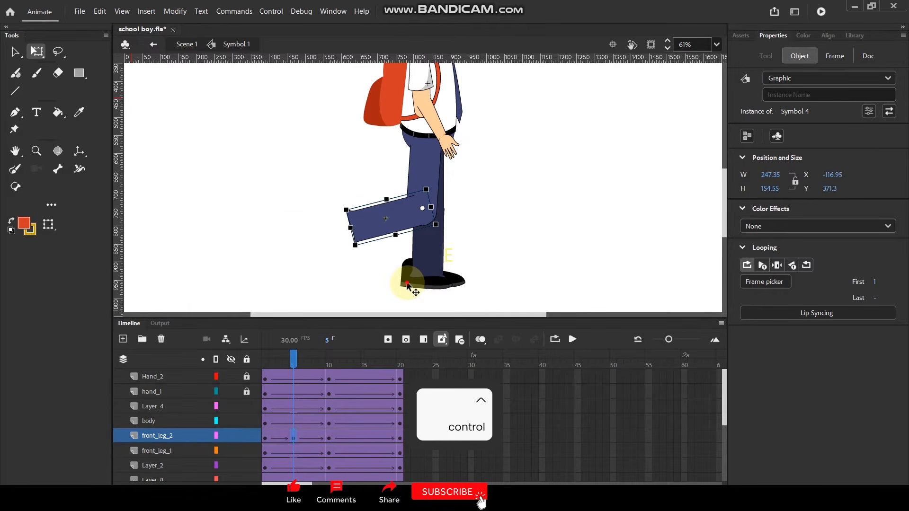
At frame 5, insert a keyframe on shoe_1, then rotate the shoe toe-down and fit it to the end of the raised leg.
click(407, 283)
key(F6)
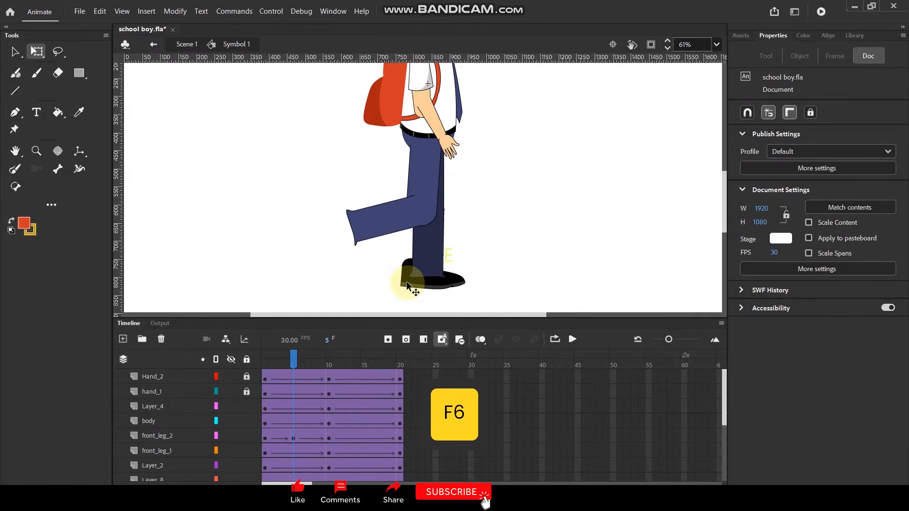
drag(406, 281, 323, 274)
drag(377, 264, 365, 309)
drag(321, 265, 347, 258)
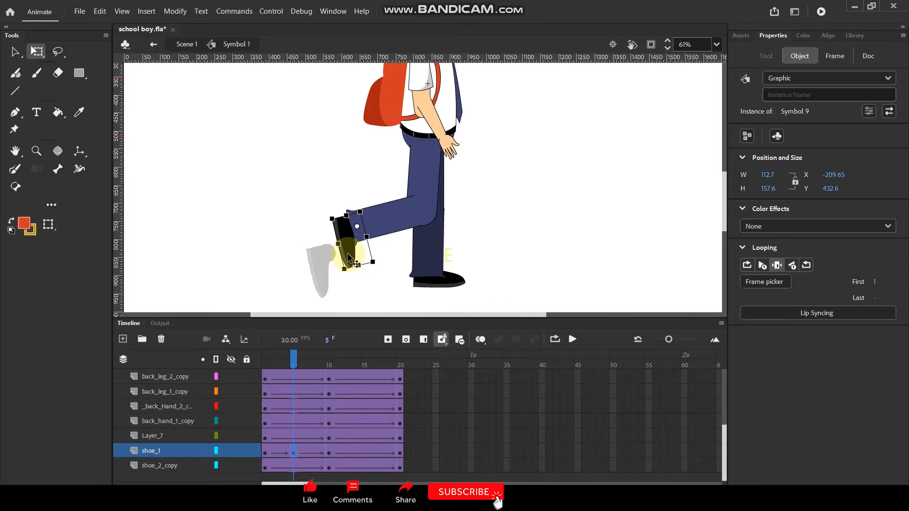
click(292, 258)
Scrub through the front leg's bending motion and lock the front_leg_2 layer.
mouse_move(291, 360)
mouse_down()
mouse_move(264, 360)
mouse_move(327, 356)
mouse_move(263, 356)
mouse_move(362, 353)
mouse_move(296, 356)
mouse_up()
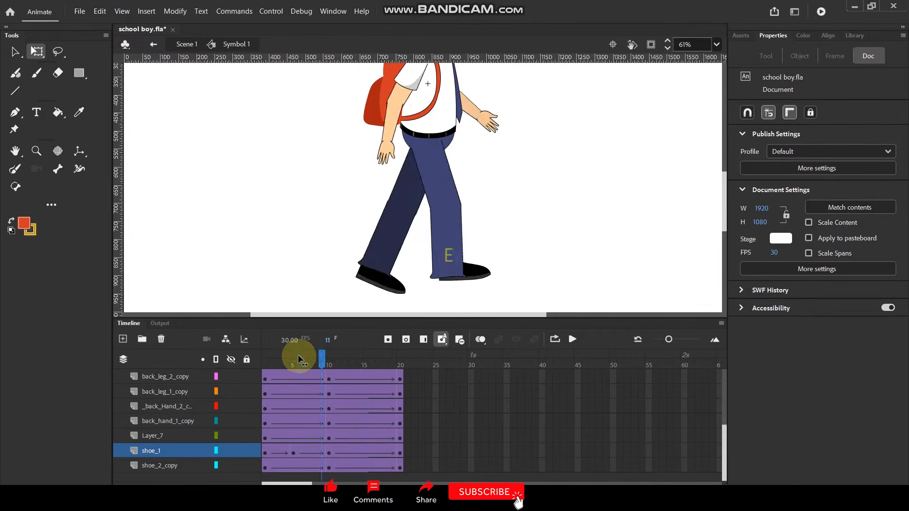
scroll(255, 430, up, 3)
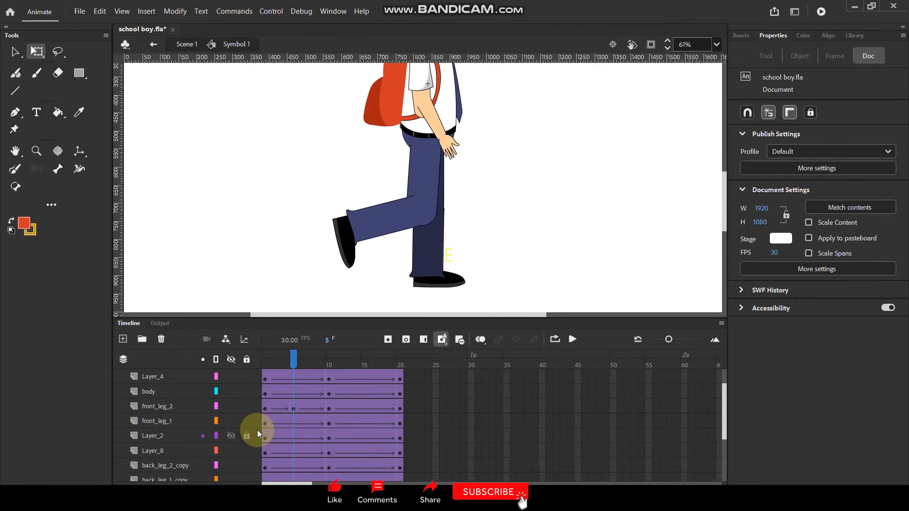
click(252, 406)
At frame 15, insert a keyframe on back_leg_2_copy and rotate the lower back leg backward from the knee.
drag(299, 359, 364, 359)
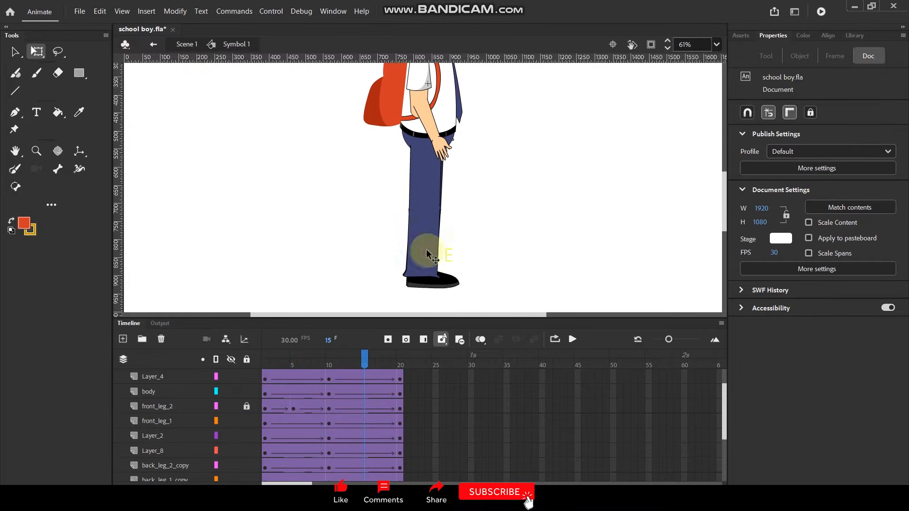
click(428, 275)
click(364, 464)
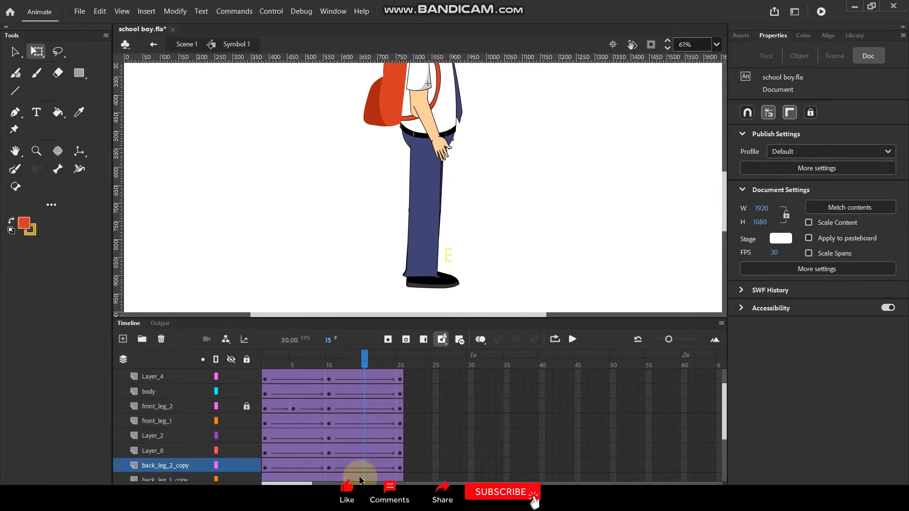
click(442, 288)
key(F6)
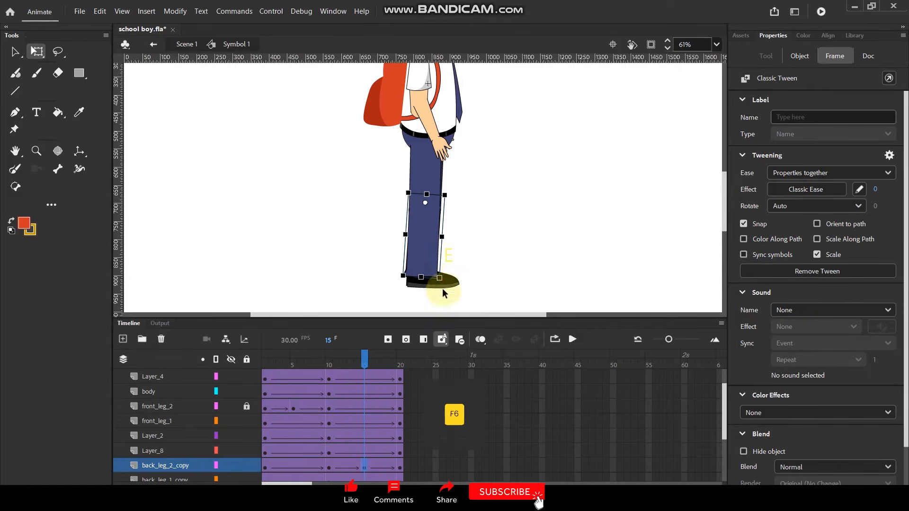
drag(448, 283, 361, 232)
At frame 15 on shoe_2_copy, rotate the shoe toe-down and fit it to the end of the raised back leg.
click(445, 283)
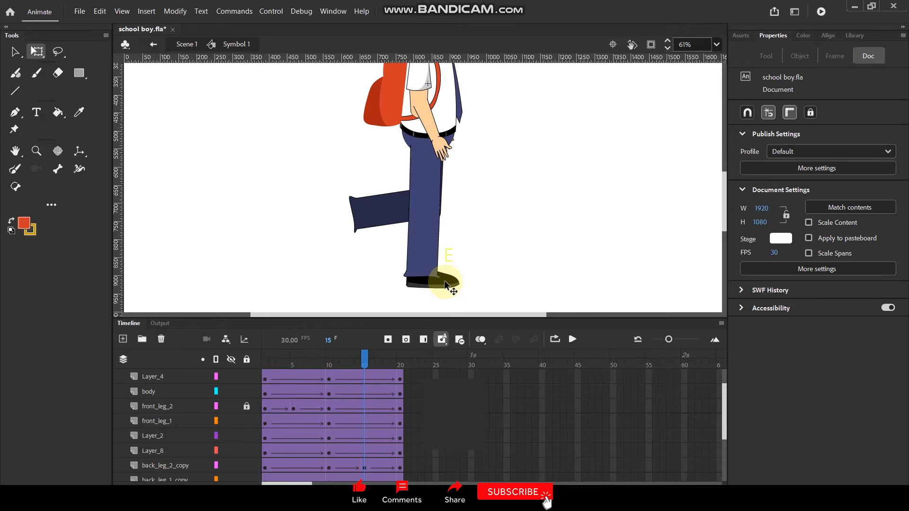
drag(445, 283, 339, 278)
scroll(330, 247, up, 2)
drag(298, 235, 348, 204)
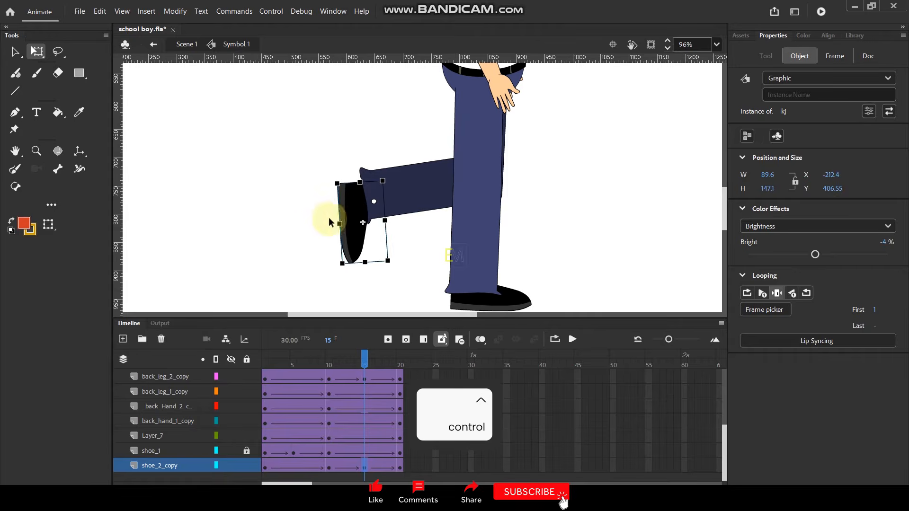
click(306, 220)
Play back the walk animation and scrub to frame 7 to check the leg poses.
scroll(322, 235, down, 3)
key(Return)
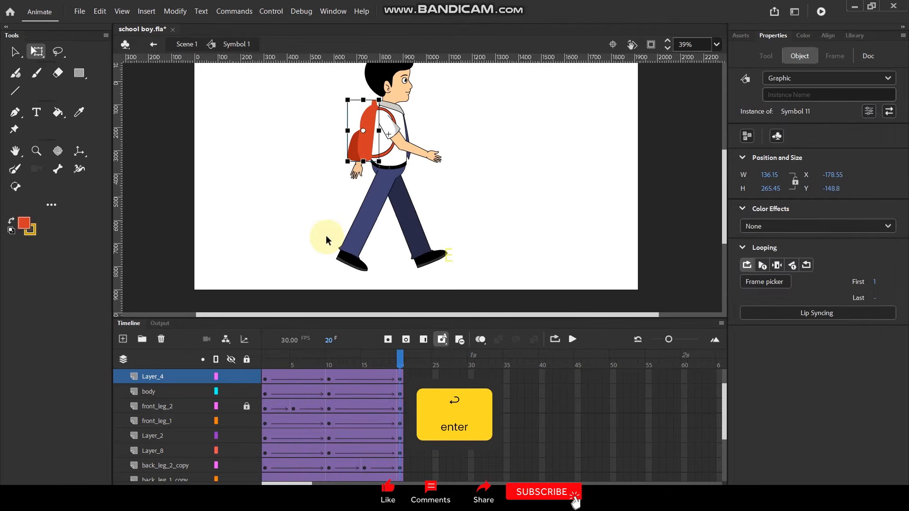
drag(335, 362, 306, 367)
click(362, 275)
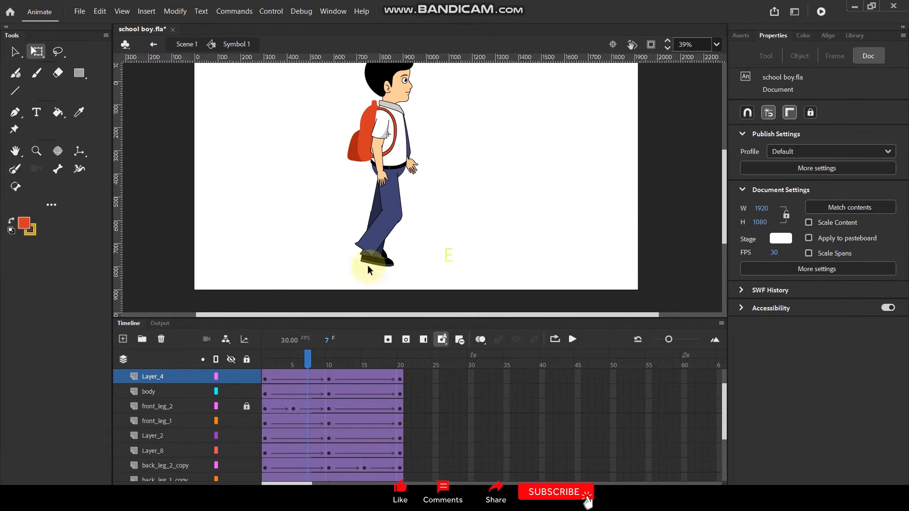
click(391, 269)
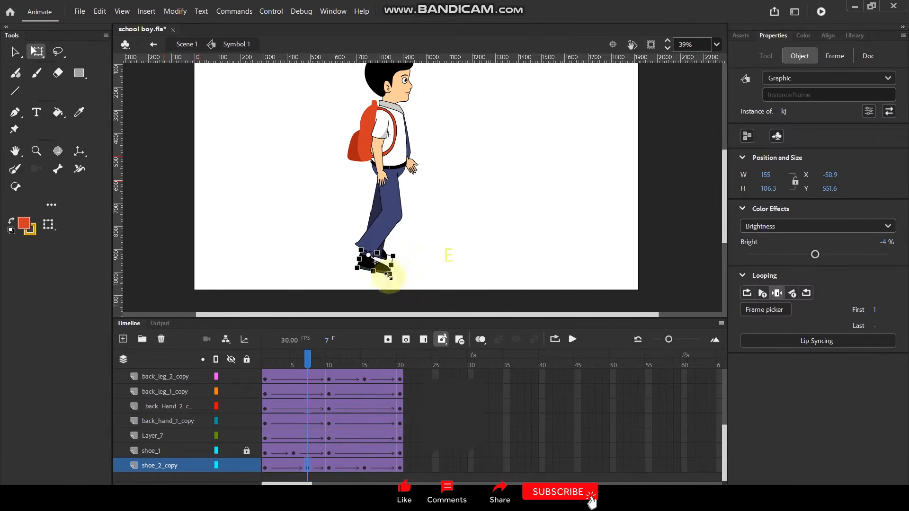
key(ctrl+z)
click(476, 200)
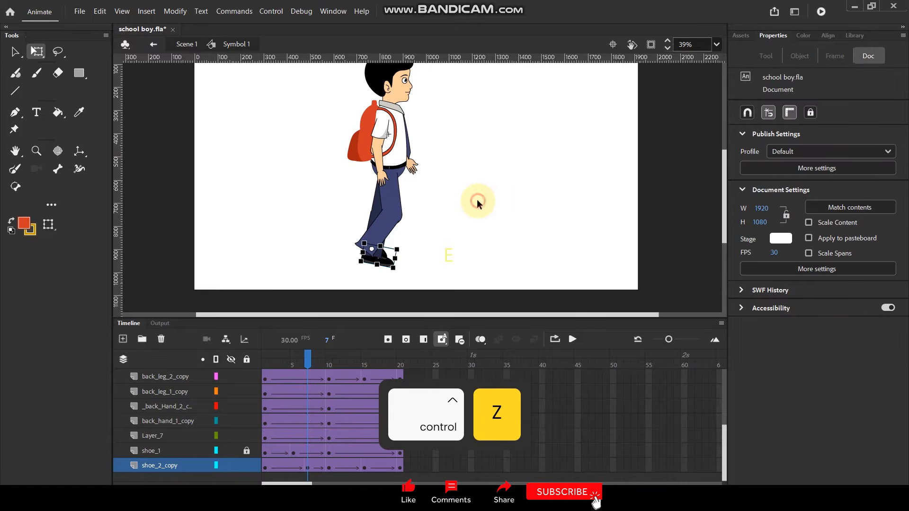
key(ctrl+z)
key(ctrl+z)
key(ctrl+z)
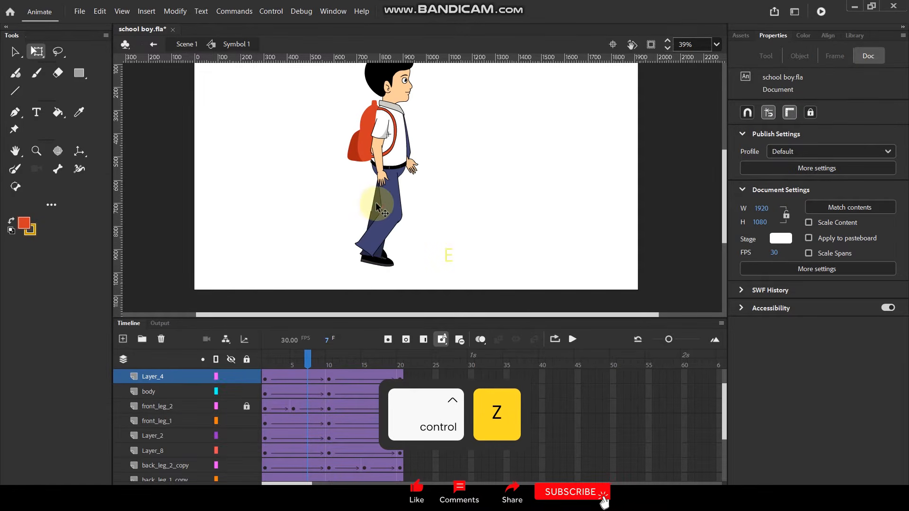
key(ctrl+z)
Unlock all layers, and lock only the back_leg_1_copy layer while staying at frame 7.
click(248, 463)
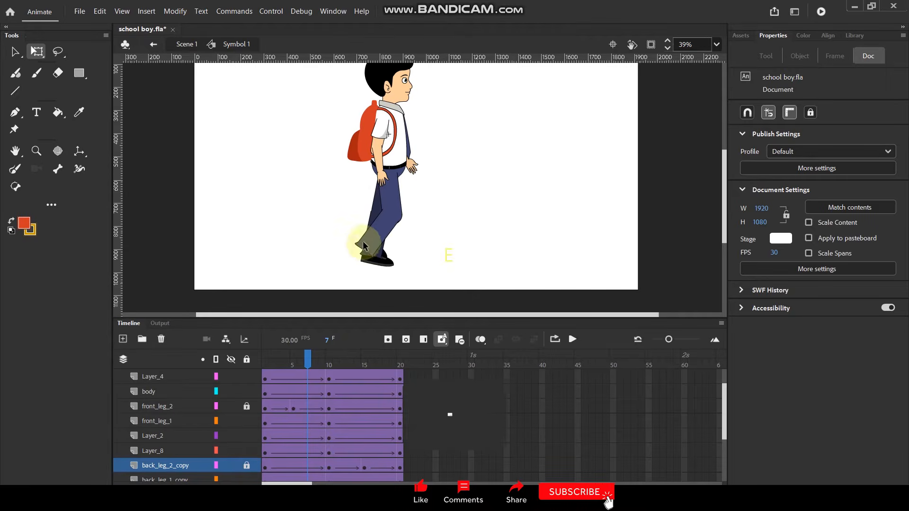
click(370, 216)
click(246, 480)
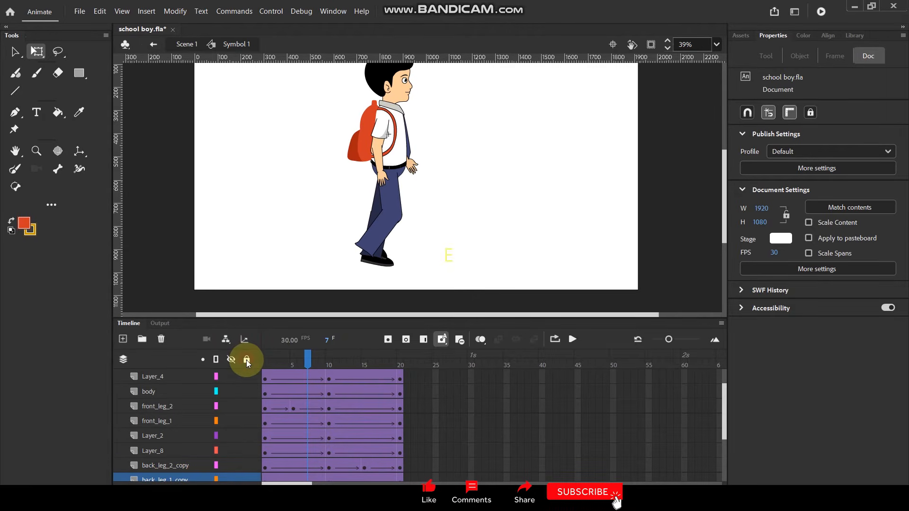
scroll(367, 243, up, 2)
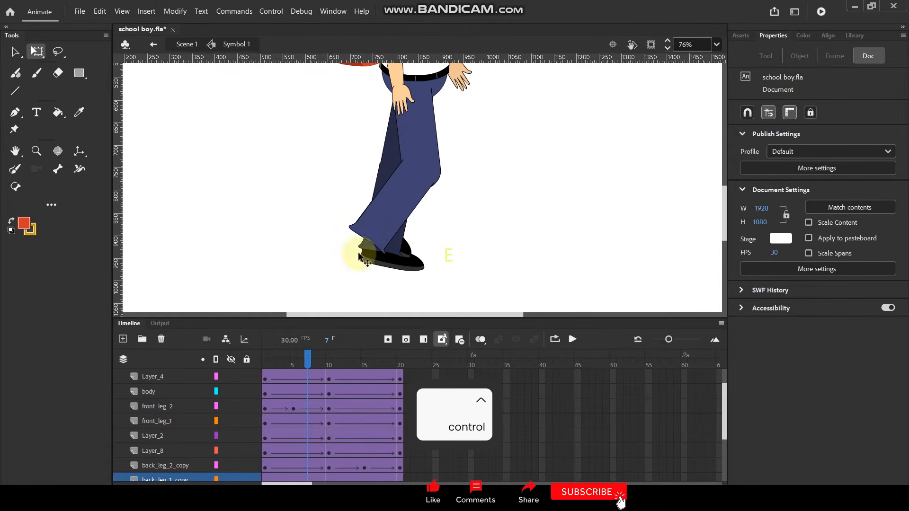
click(248, 479)
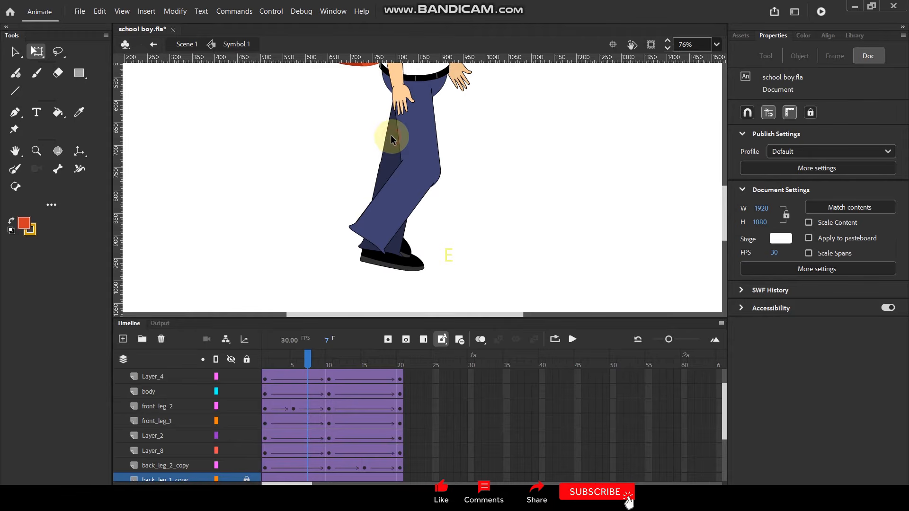
scroll(222, 430, down, 4)
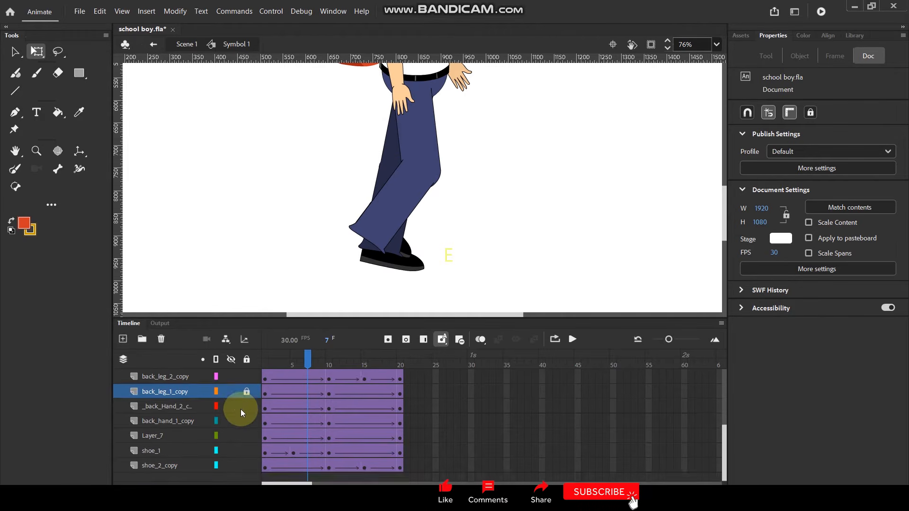
Move the shoe_1 layer up the stack so it sits directly below Layer_8 and above back_leg_2_copy.
click(410, 204)
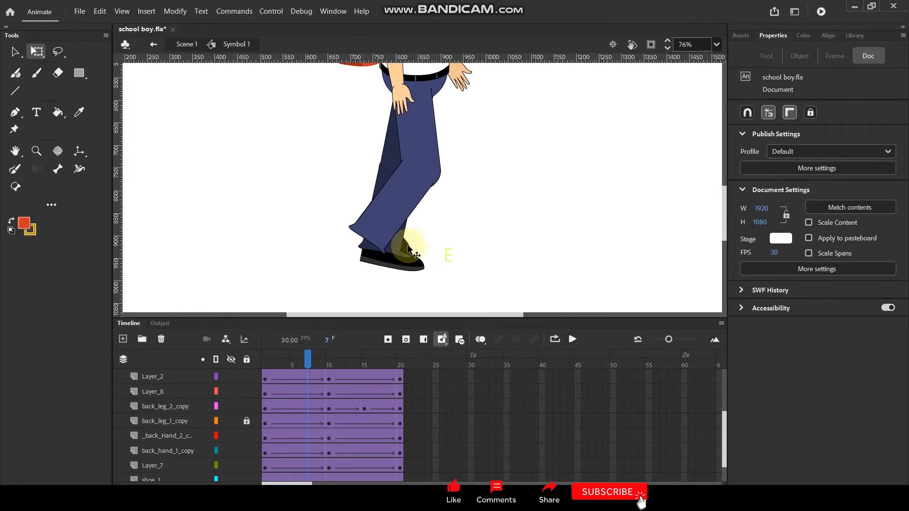
click(406, 246)
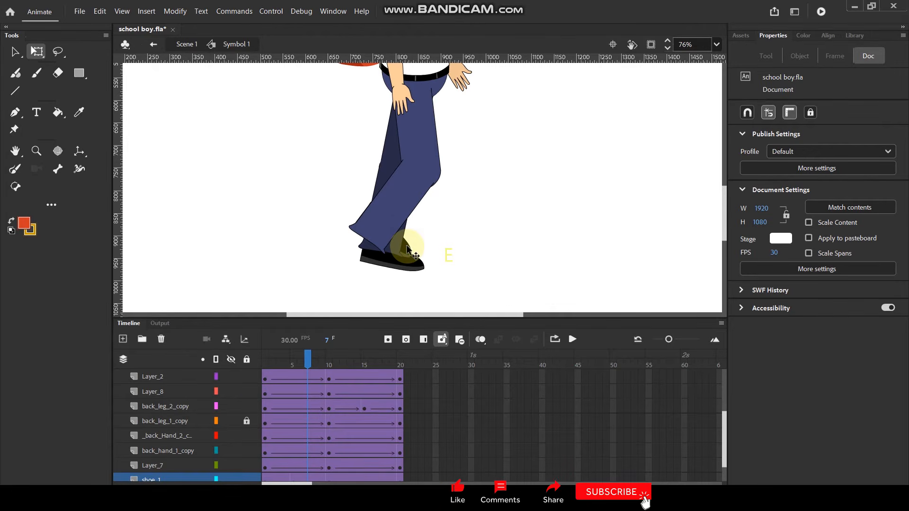
mouse_move(308, 367)
mouse_down()
mouse_move(293, 365)
mouse_move(304, 368)
mouse_up()
drag(163, 479, 185, 396)
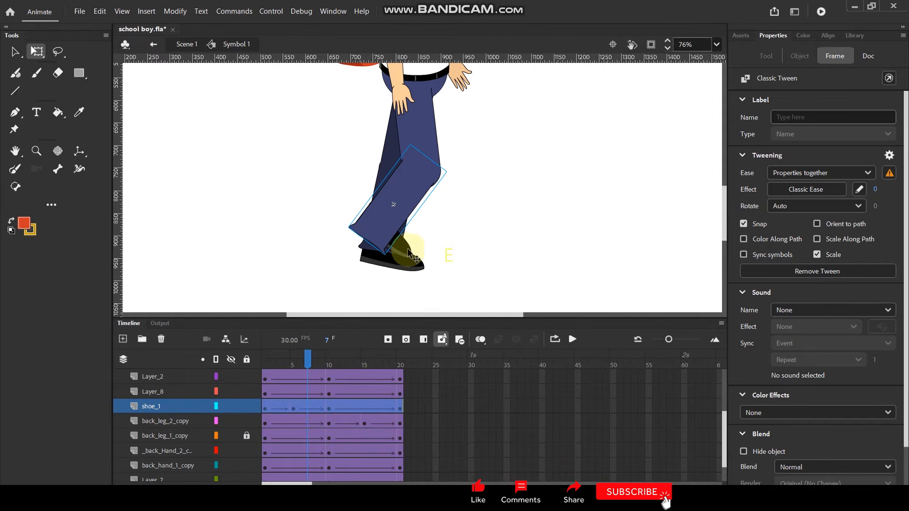
On shoe_1, reposition the front shoe at frames 7, 9 and 15 so it fits the end of the trouser leg.
drag(401, 246, 388, 268)
click(305, 348)
mouse_move(310, 360)
mouse_down()
mouse_move(248, 368)
mouse_move(327, 359)
mouse_move(320, 358)
mouse_up()
click(472, 257)
drag(472, 264, 473, 268)
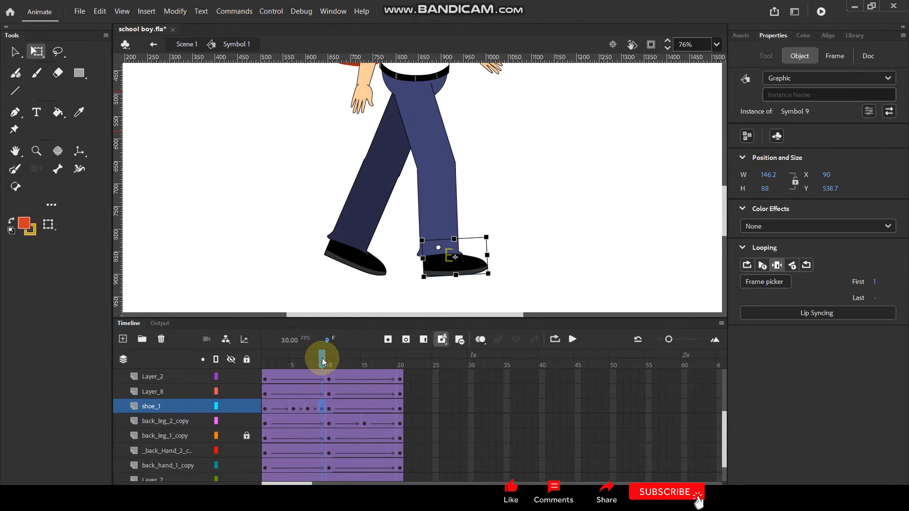
drag(324, 358, 366, 356)
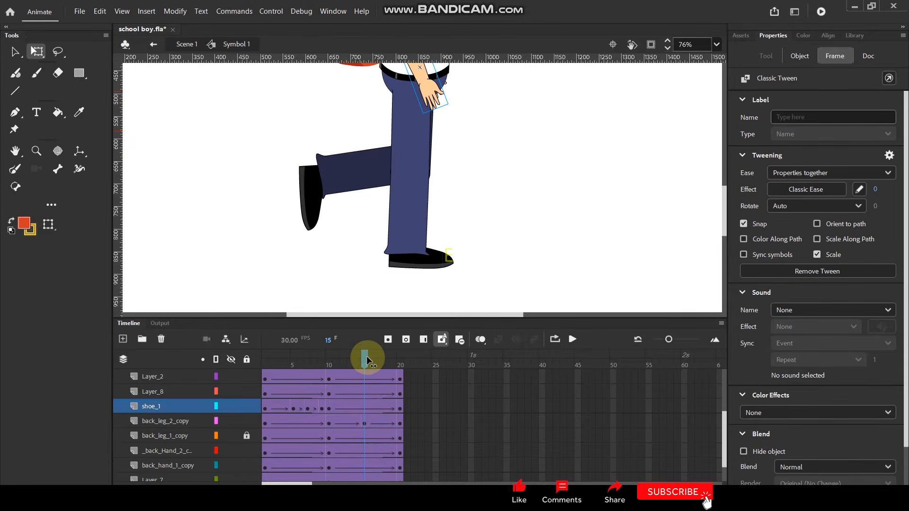
drag(434, 256, 435, 263)
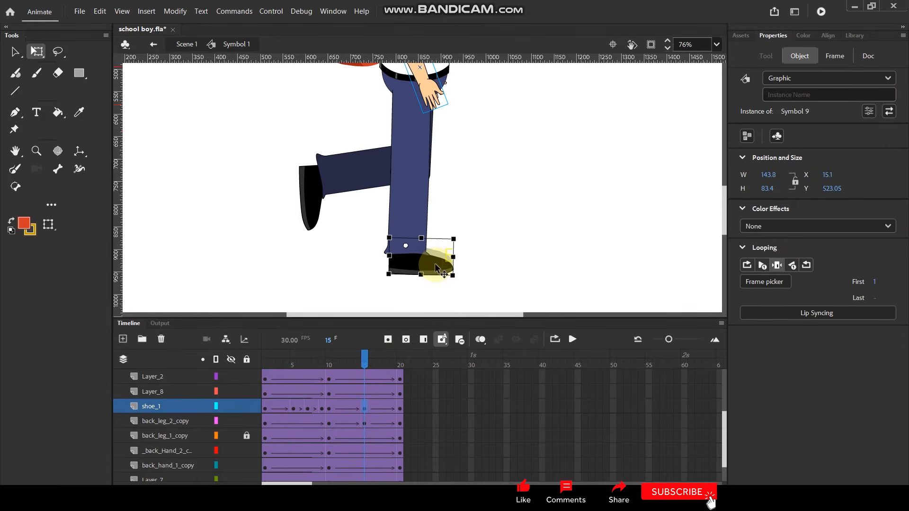
Return to frame 1, lock the shoe_1 layer and unlock back_leg_1_copy.
drag(364, 356, 265, 382)
click(246, 406)
click(246, 436)
click(303, 407)
click(568, 233)
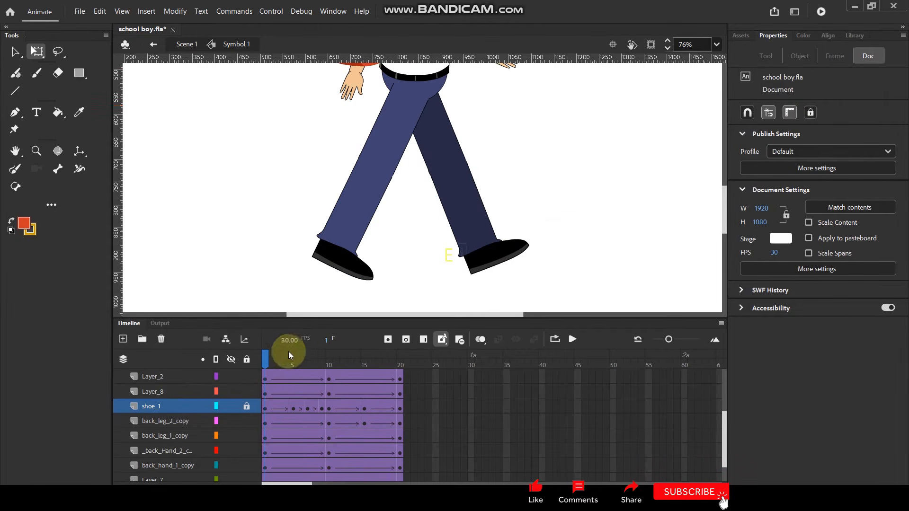
On shoe_2_copy, fit the back shoe to the trouser leg's end at frames 5, 13 and 17, rotating it at frame 13.
drag(263, 355, 294, 358)
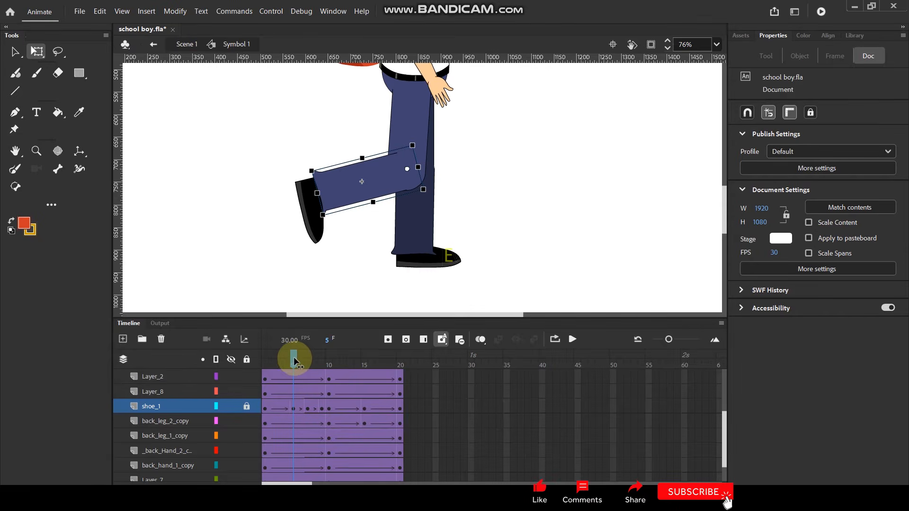
click(439, 263)
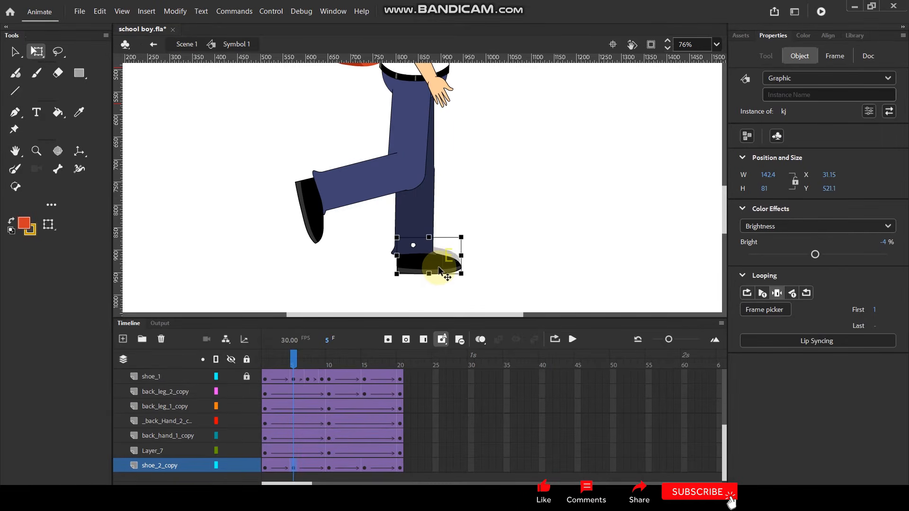
drag(293, 358, 352, 355)
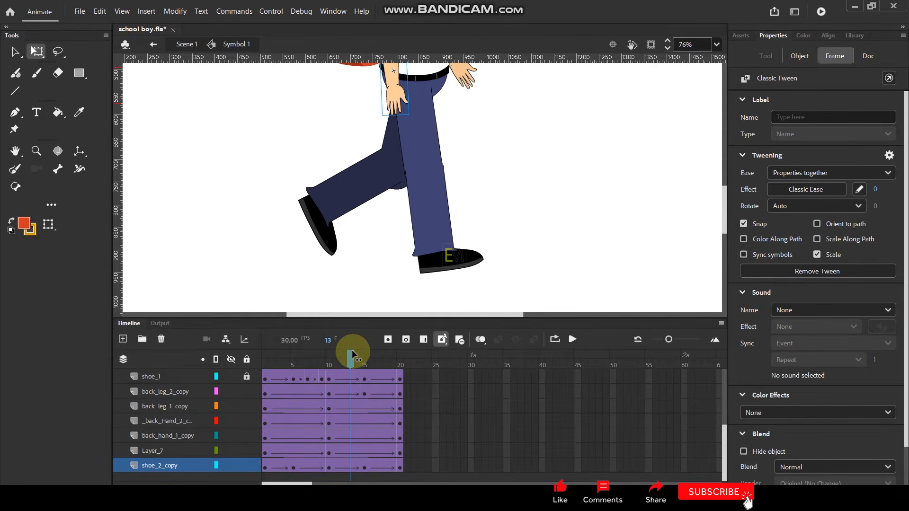
click(324, 247)
click(325, 245)
drag(355, 243, 357, 256)
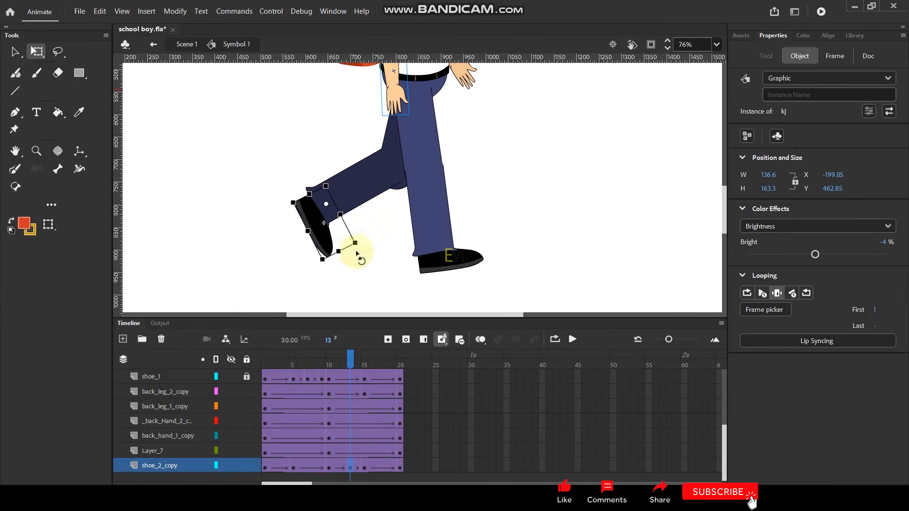
drag(354, 359, 374, 363)
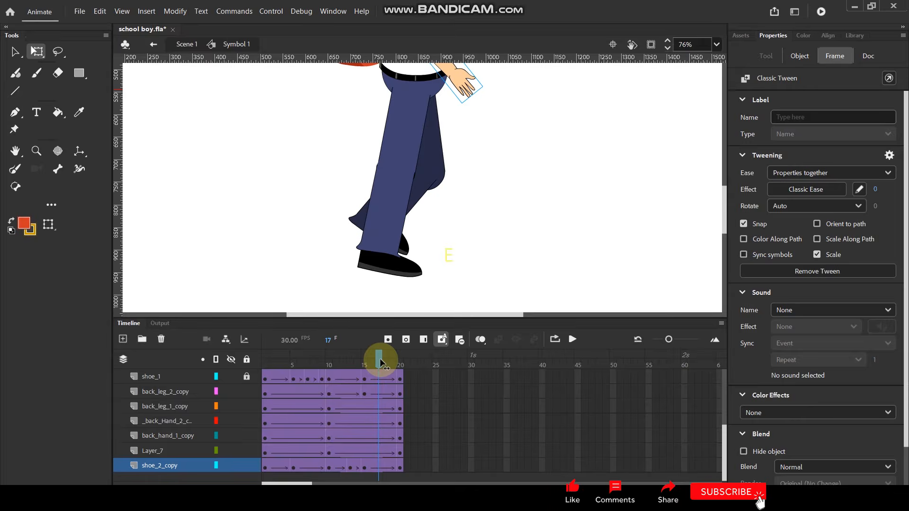
click(398, 263)
drag(394, 260, 393, 262)
Play back the walk animation and return to frame 1.
drag(376, 360, 401, 356)
key(Return)
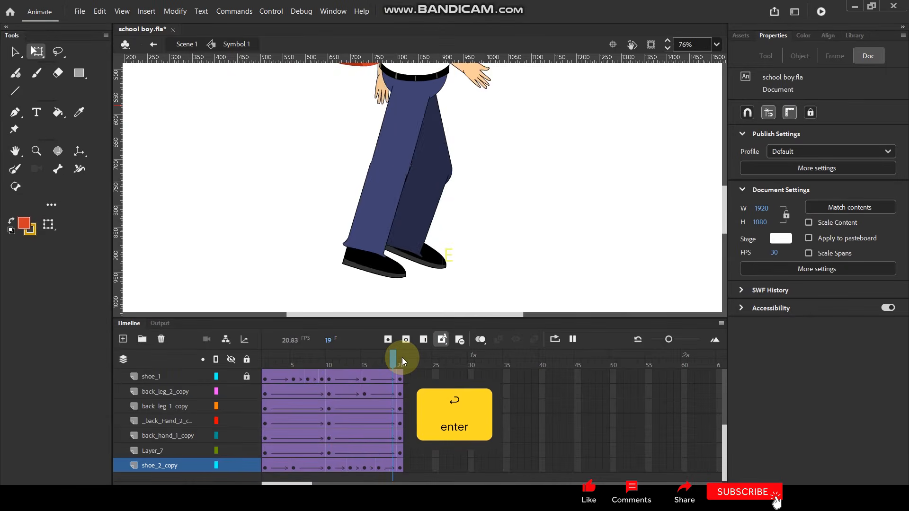
key(Return)
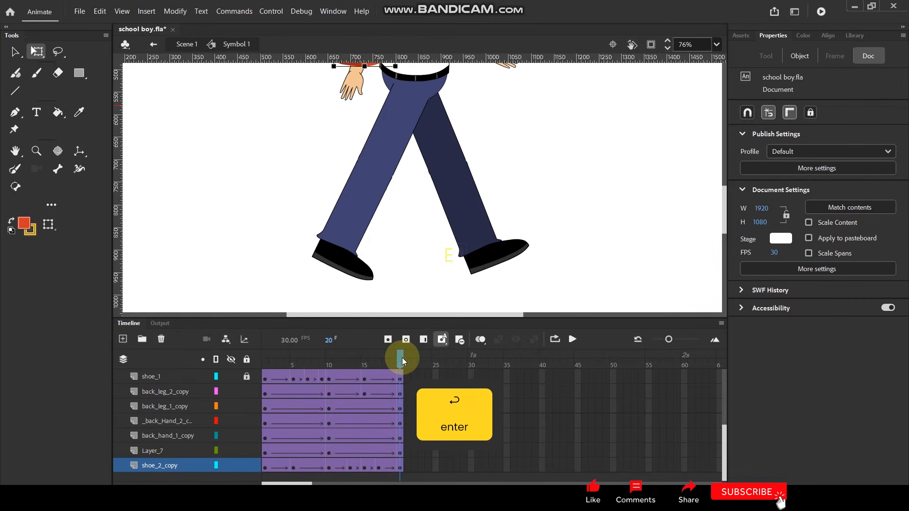
drag(266, 363, 248, 364)
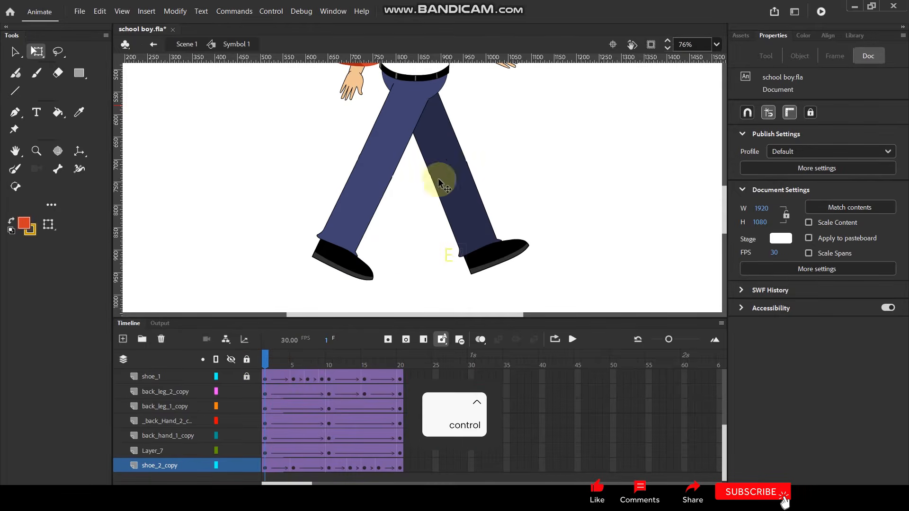
At frame 5 on Hand_2, shift the front forearm so it joins the upper arm at the elbow.
scroll(422, 203, down, 4)
scroll(442, 95, up, 3)
drag(440, 108, 480, 168)
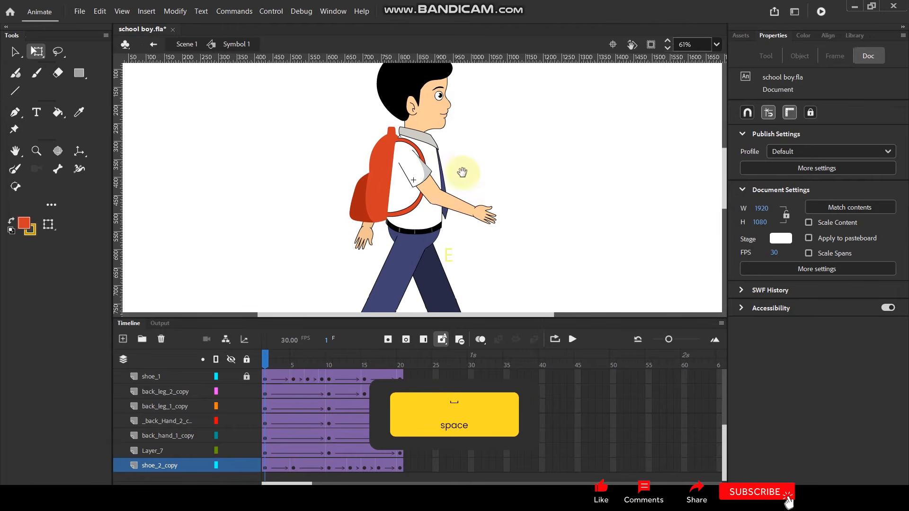
click(367, 194)
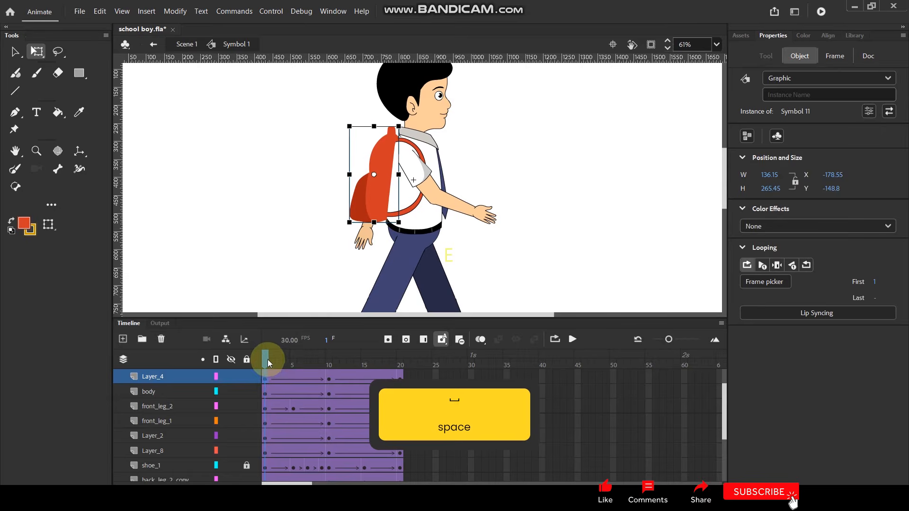
drag(264, 356, 294, 364)
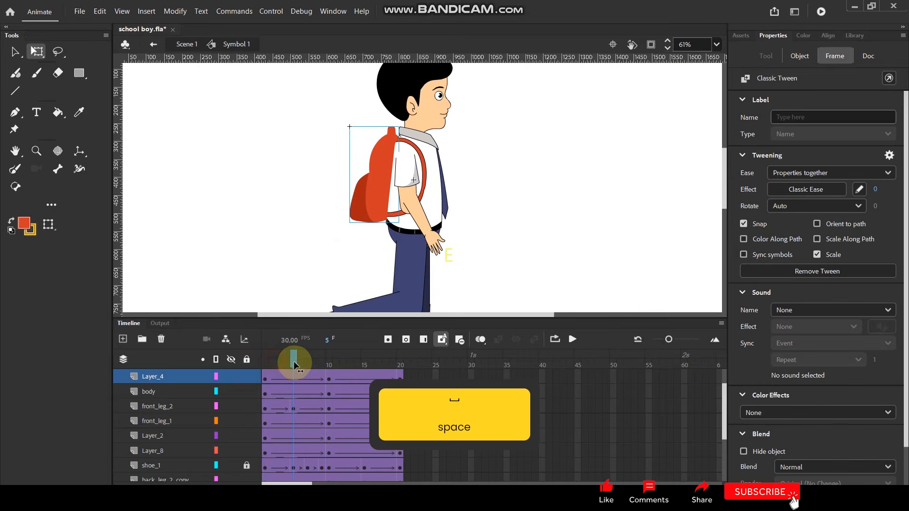
click(419, 218)
scroll(416, 213, up, 3)
click(414, 220)
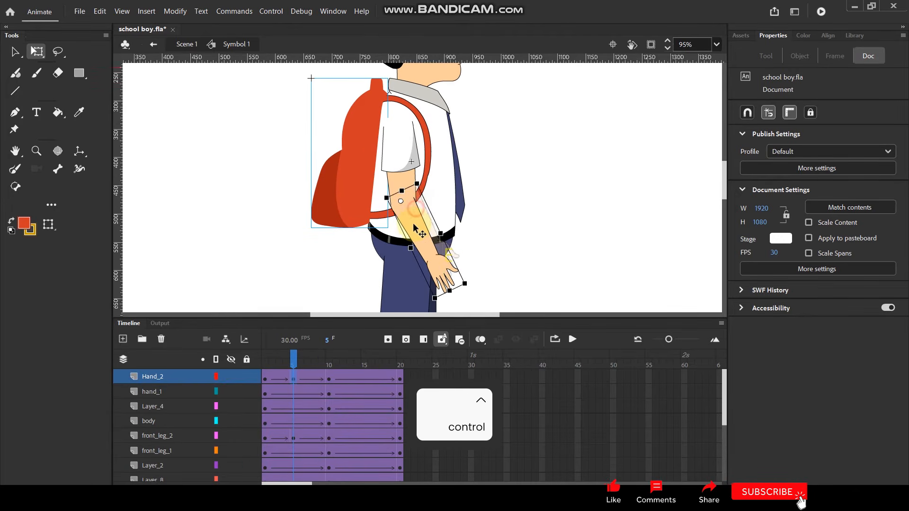
drag(413, 223, 413, 223)
At frame 15 on Hand_2, move the front forearm slightly to line up with the upper arm.
drag(297, 358, 365, 354)
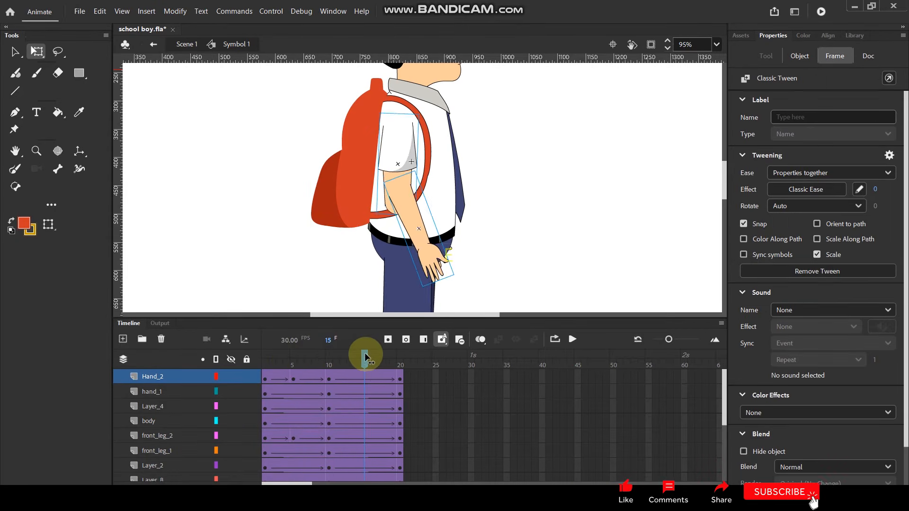
scroll(411, 205, up, 2)
drag(407, 212, 405, 231)
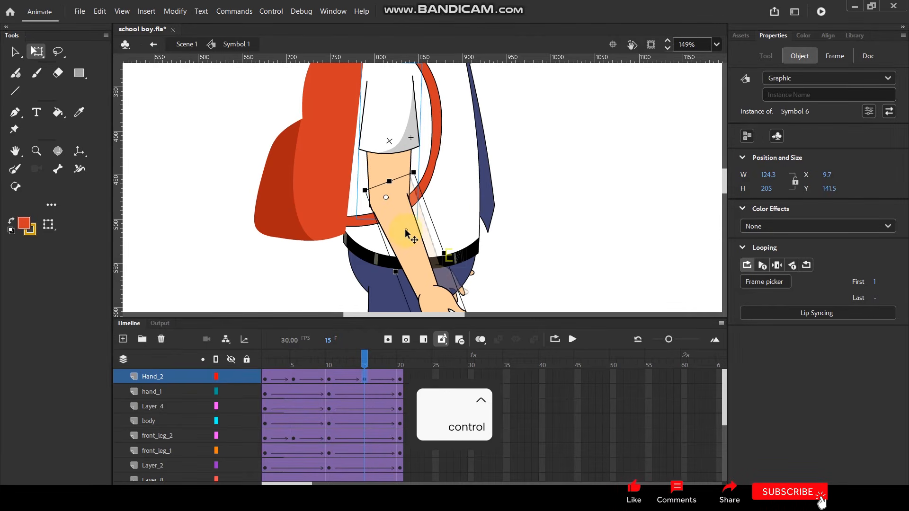
Play back the walk animation to check the arm swing and return to frame 5.
key(Return)
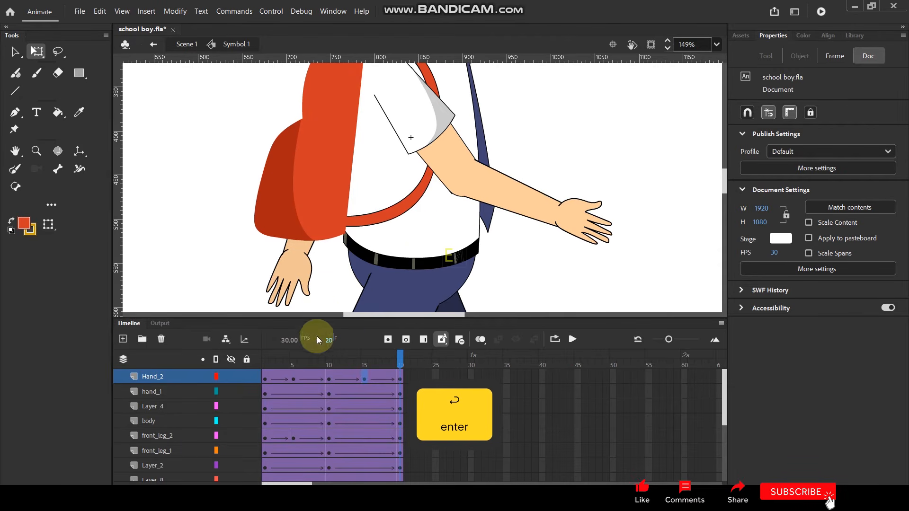
click(294, 364)
scroll(338, 199, down, 3)
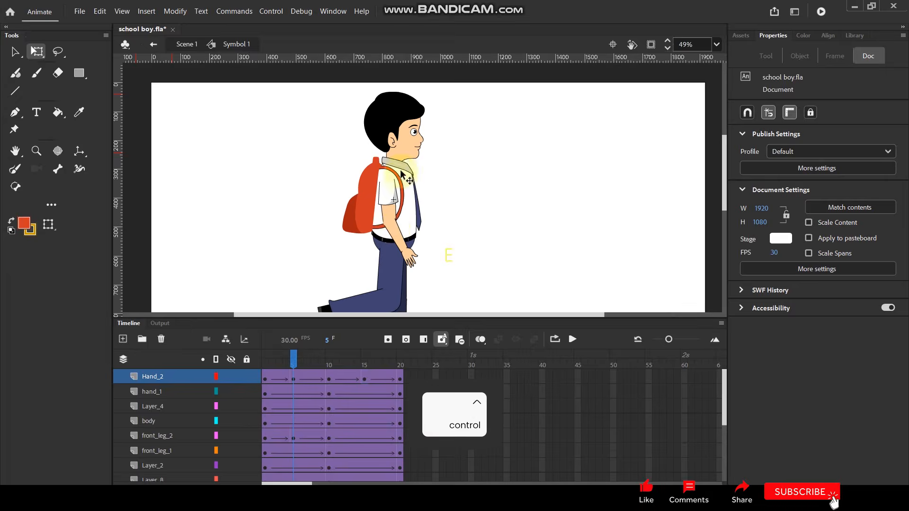
scroll(359, 232, up, 1)
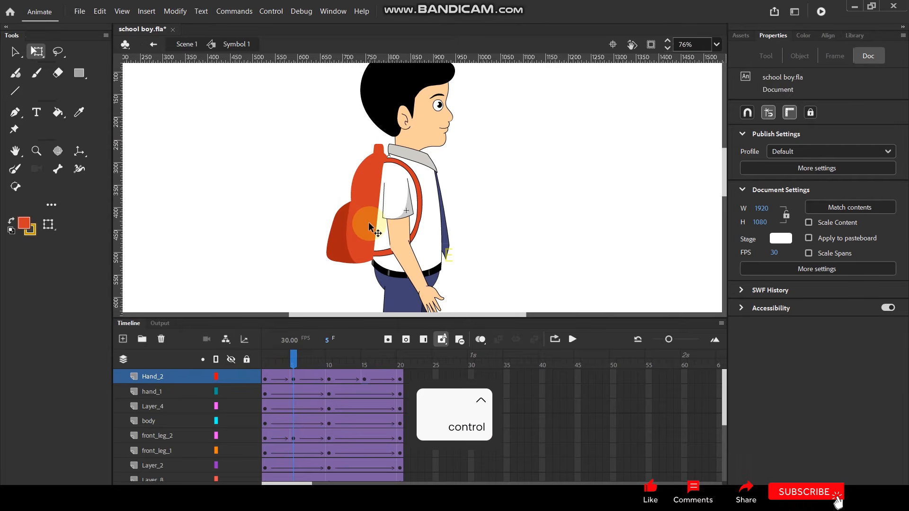
shift+click(425, 176)
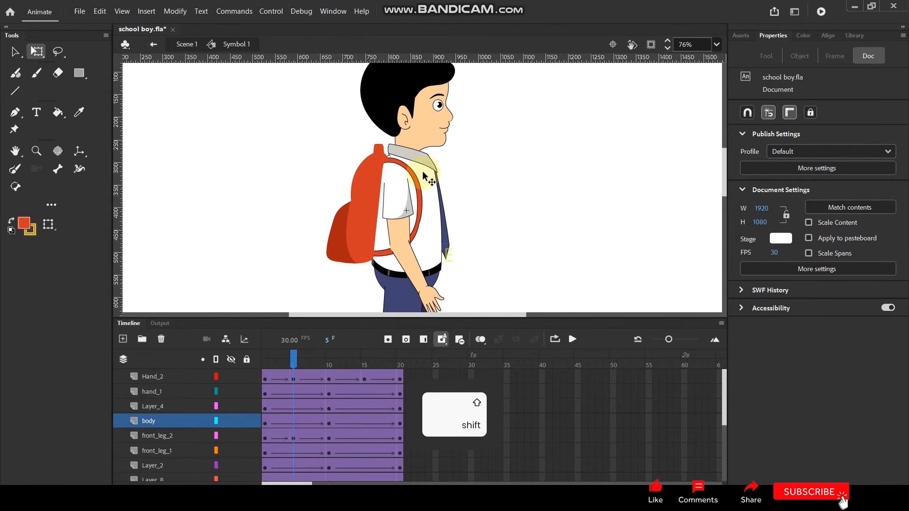
shift+click(395, 200)
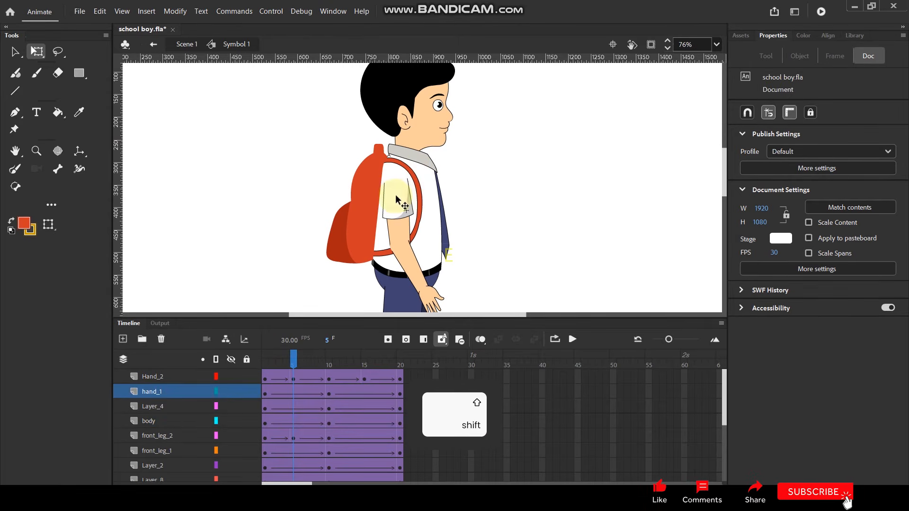
shift+click(411, 268)
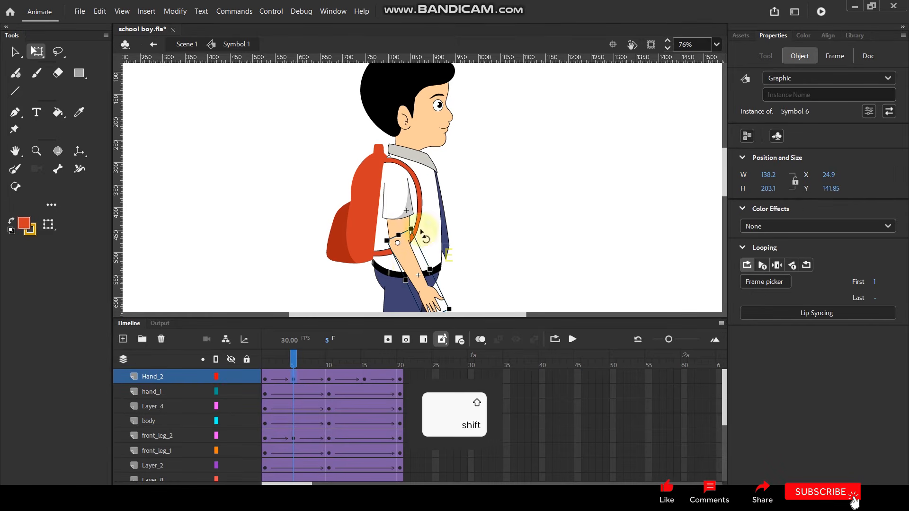
shift+click(419, 123)
scroll(302, 407, down, 5)
scroll(302, 408, up, 5)
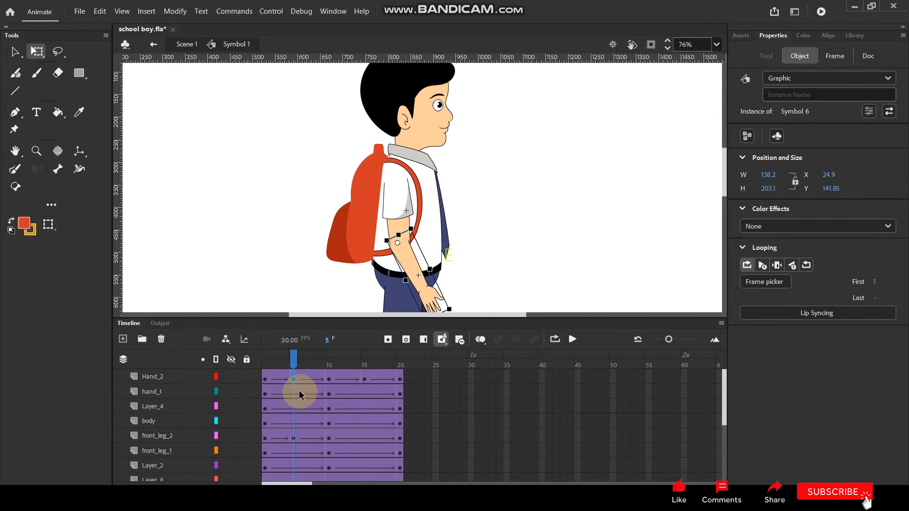
Insert keyframes at frame 5 on all layers that lack one, from hand_1 down to Layer_7.
drag(293, 393, 288, 413)
key(F6)
scroll(288, 418, down, 2)
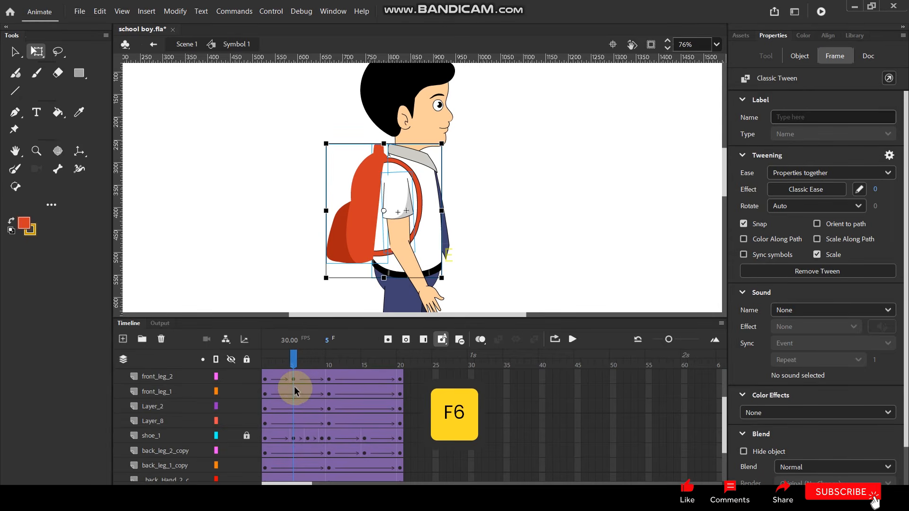
mouse_move(292, 392)
mouse_down()
mouse_move(296, 420)
mouse_move(293, 410)
mouse_up()
key(F6)
scroll(299, 448, down, 1)
scroll(293, 430, down, 1)
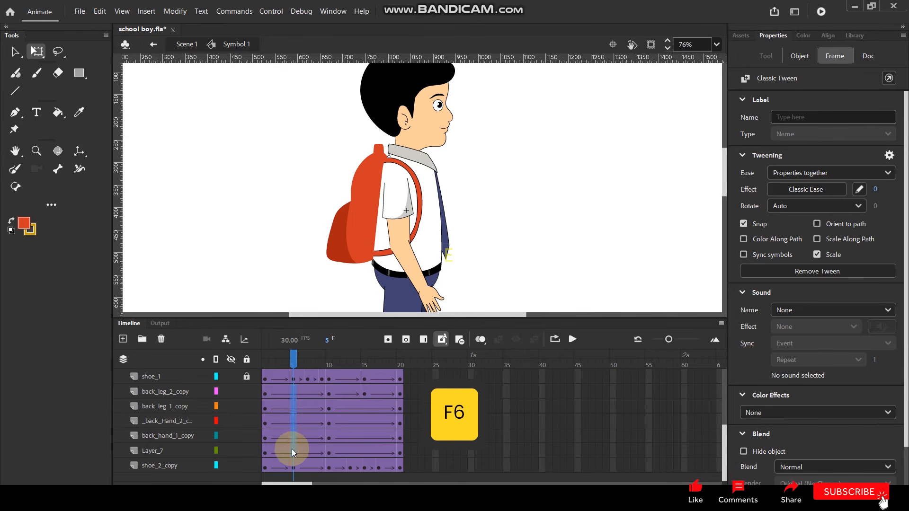
drag(291, 449, 291, 447)
key(F6)
At frame 5, select all the unlocked character parts and nudge them slightly upward.
click(473, 220)
scroll(384, 217, down, 1)
scroll(384, 217, down, 1)
drag(404, 163, 455, 243)
scroll(445, 243, up, 1)
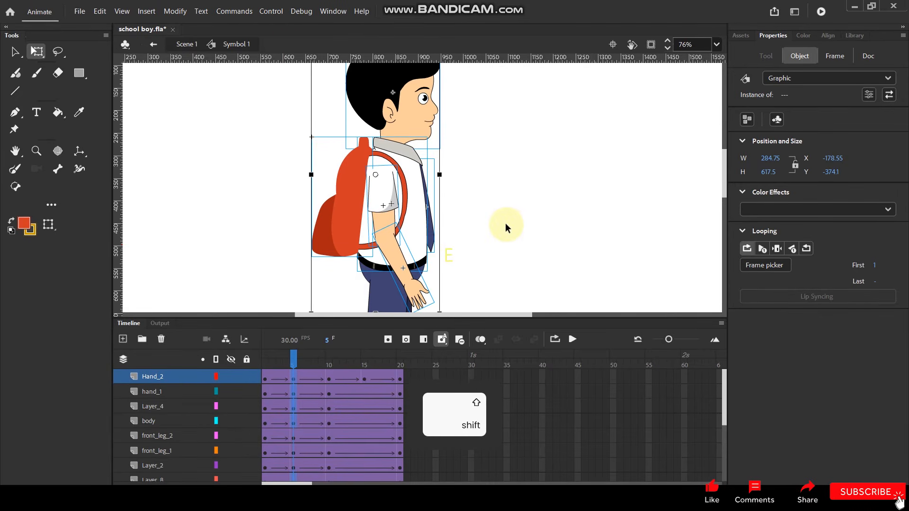
key(Up)
key(Up)
key(Up)
key(Up)
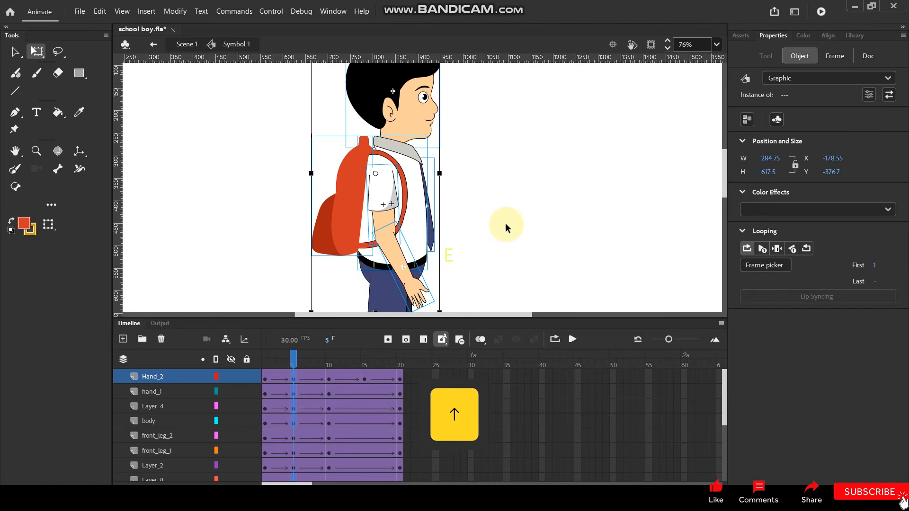
Insert keyframes at frame 15 on the layers that lack one, from hand_1 down through the back arm layers.
drag(285, 367, 364, 480)
drag(364, 371, 362, 407)
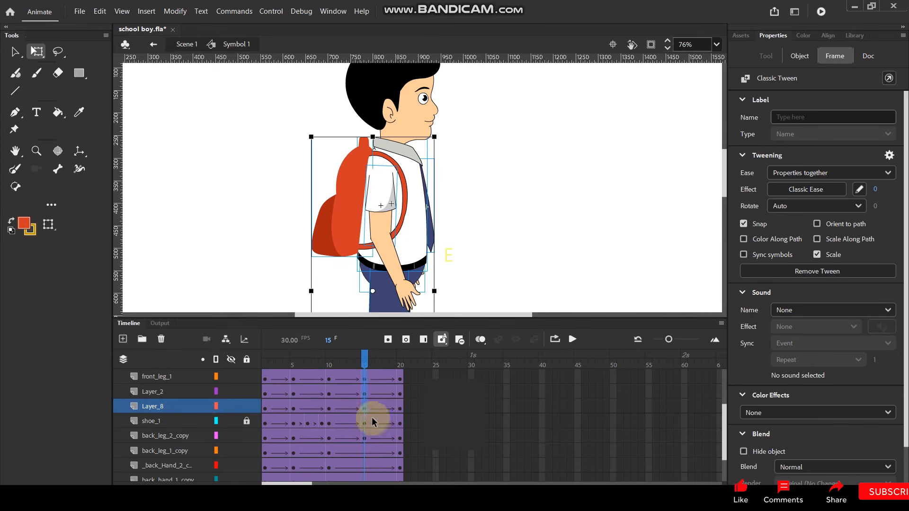
key(F6)
mouse_move(362, 449)
mouse_down()
mouse_move(364, 479)
mouse_move(363, 451)
mouse_up()
key(F6)
At frame 15, select all the unlocked character parts and nudge them slightly upward.
scroll(372, 443, up, 3)
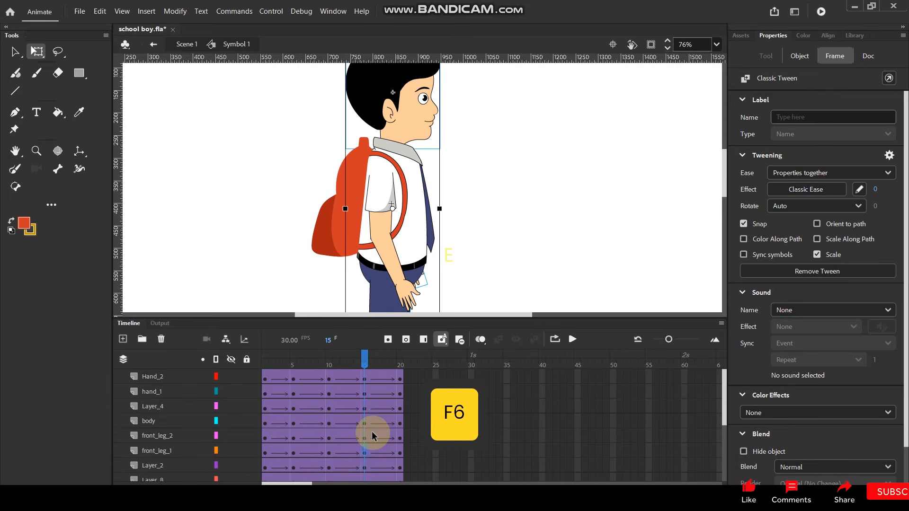
drag(278, 88, 467, 237)
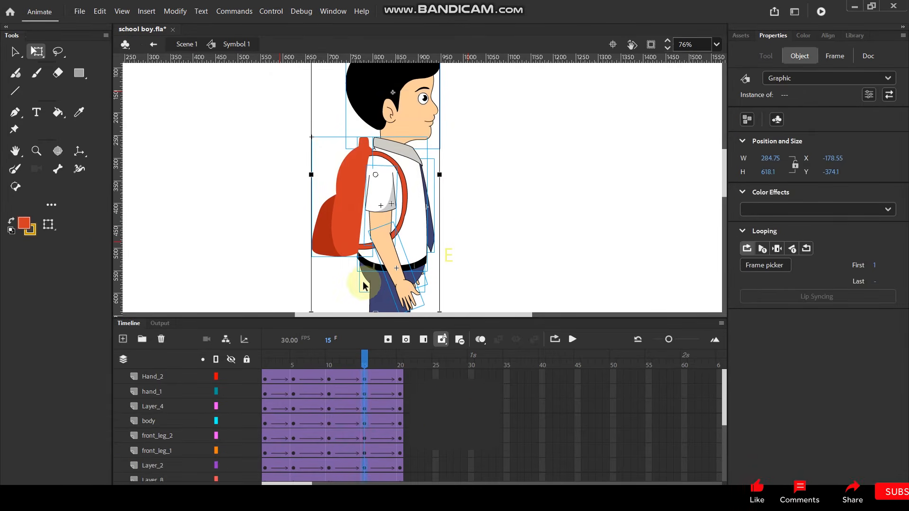
key(shift)
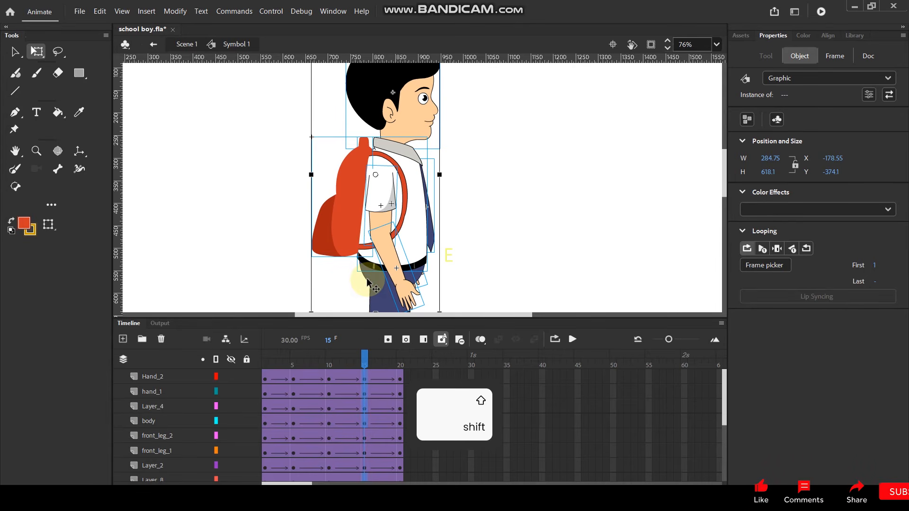
key(Up)
key(Up)
key(Up)
key(Up)
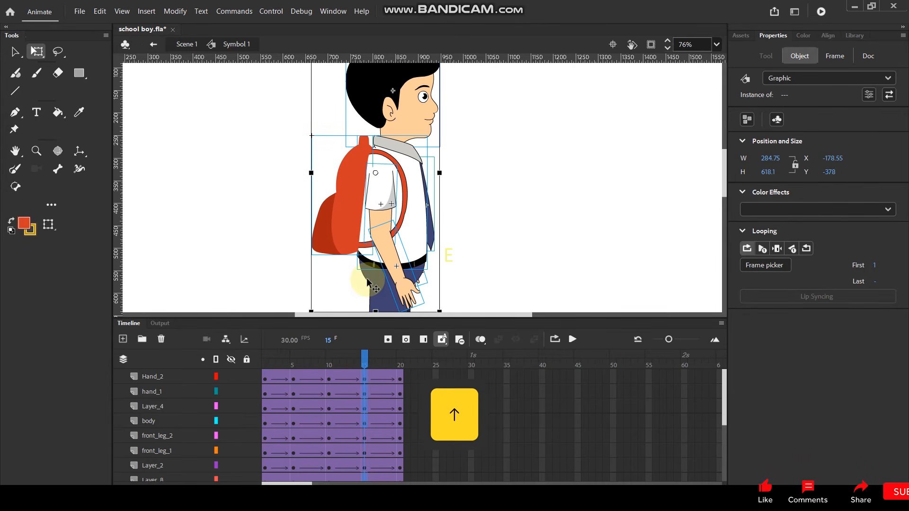
click(514, 191)
Bring the whole boy into view and play back the walk to check the body bounce.
ctrl+scroll(508, 186, down, 3)
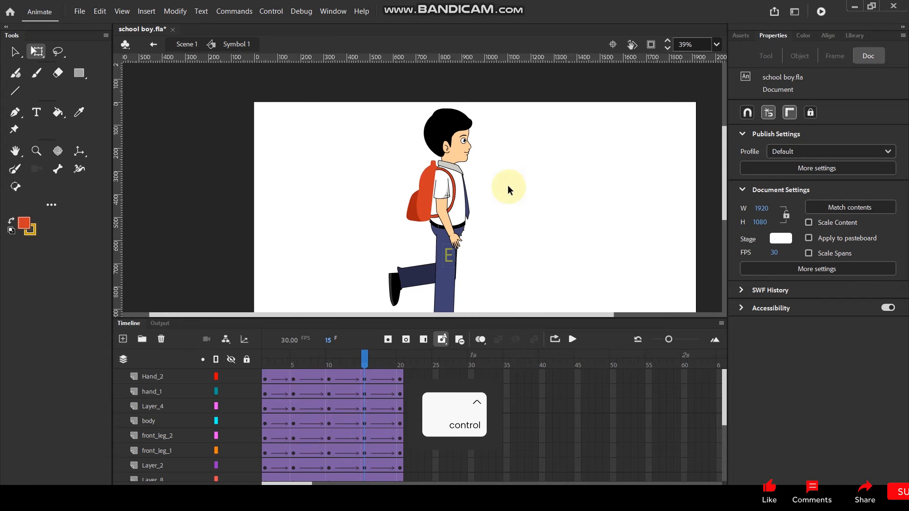
key(space)
drag(492, 228, 482, 192)
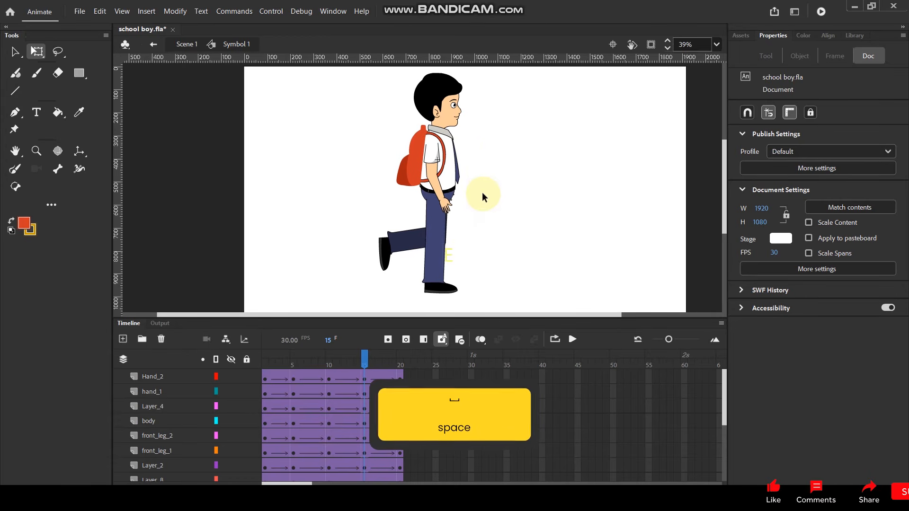
key(Return)
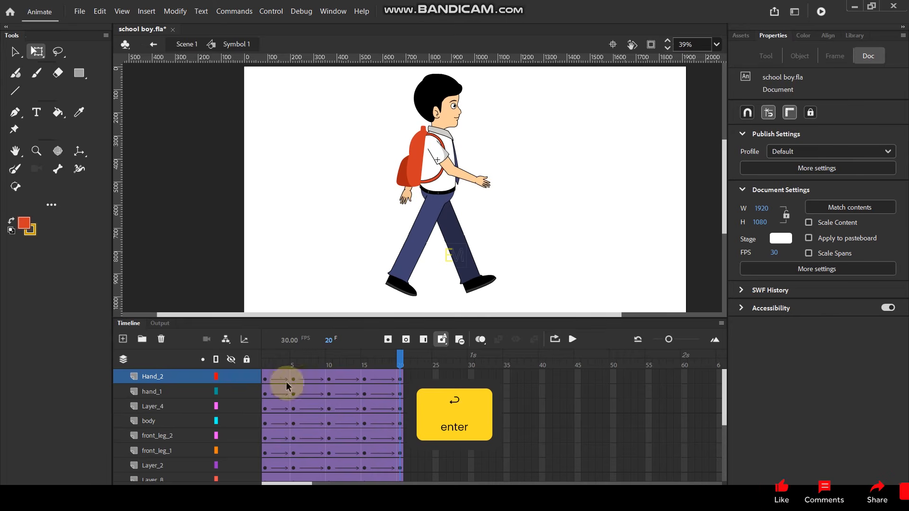
At frame 5, rotate the tie slightly forward so its tip swings away from the shirt.
click(293, 367)
scroll(468, 184, up, 4)
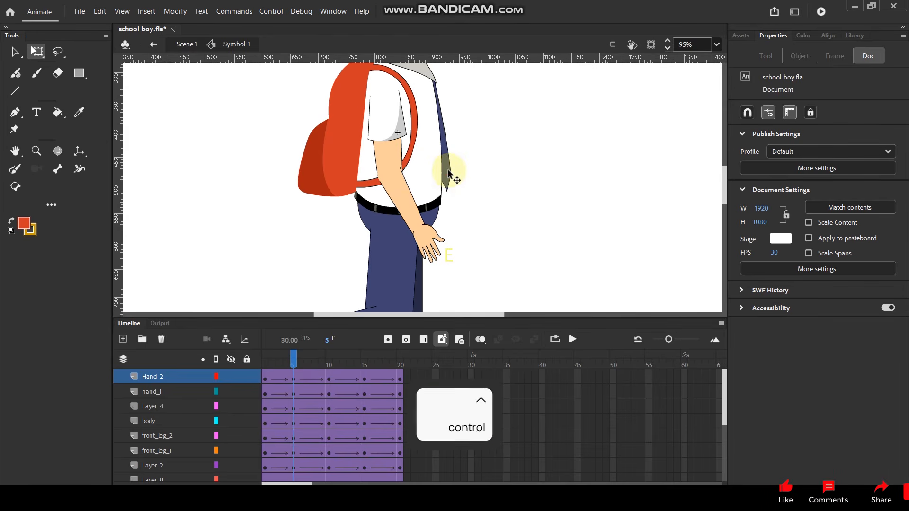
click(449, 176)
drag(465, 202, 470, 198)
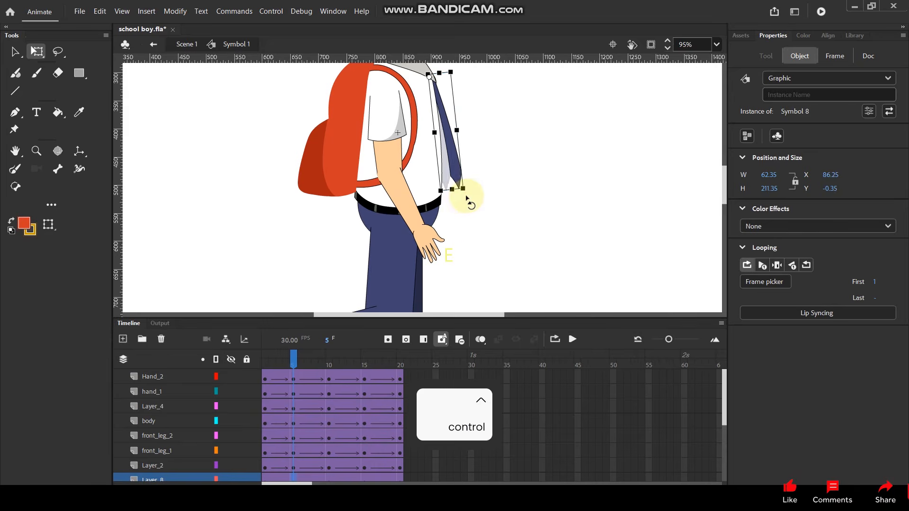
Copy the tie's frame 5 keyframe on Layer_8 to frame 15 and play back the walk.
scroll(305, 473, down, 3)
drag(294, 423, 365, 424)
click(492, 251)
scroll(495, 251, down, 3)
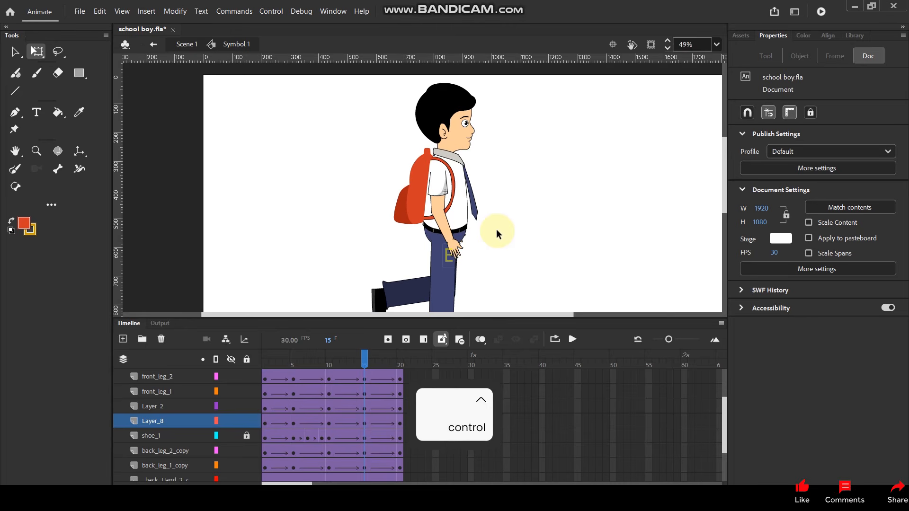
key(Return)
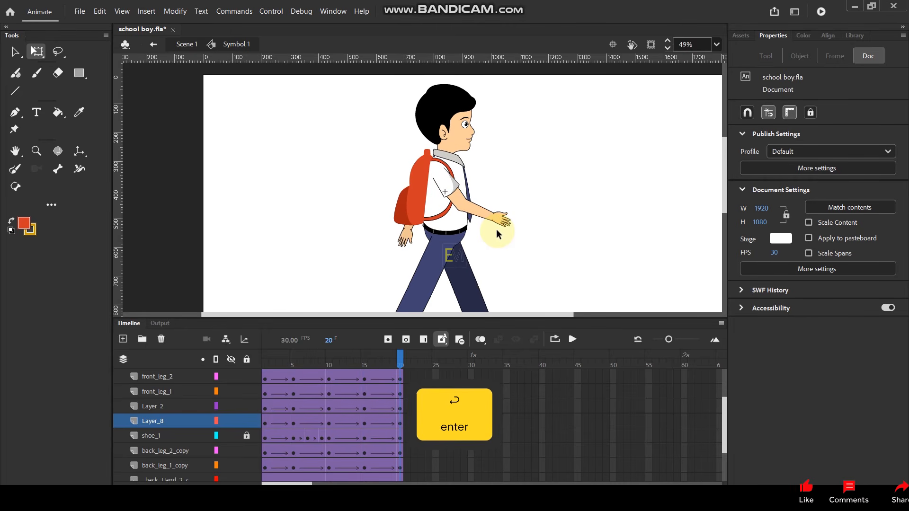
At frame 5, shift the backpack slightly up and forward to about X -174.9, Y -159.45.
click(292, 366)
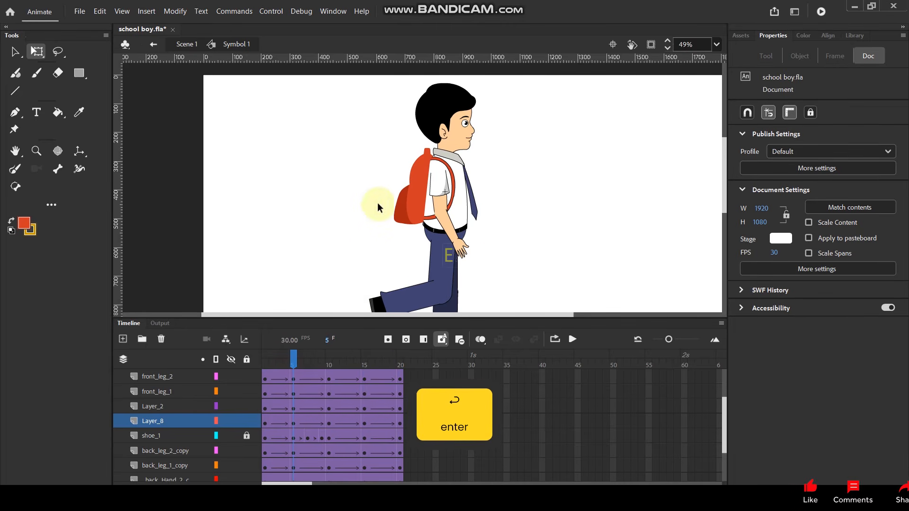
click(413, 203)
scroll(413, 204, up, 3)
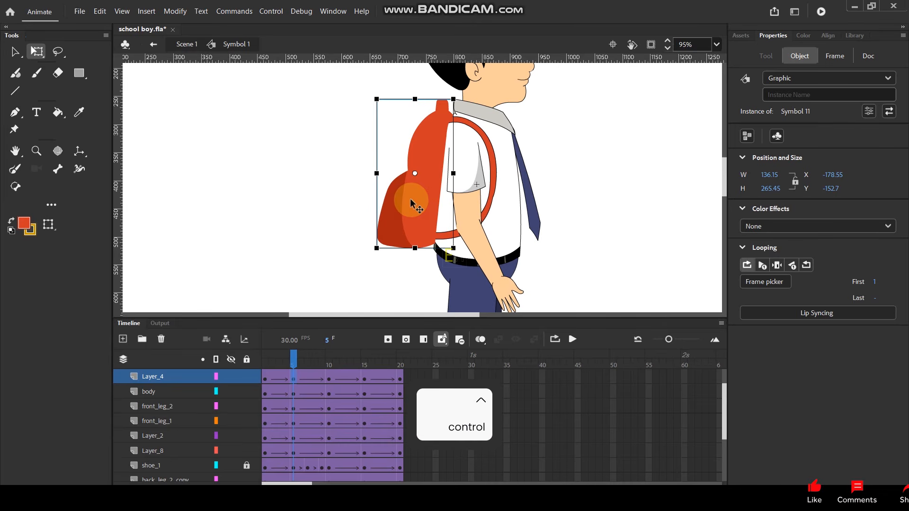
scroll(410, 199, up, 2)
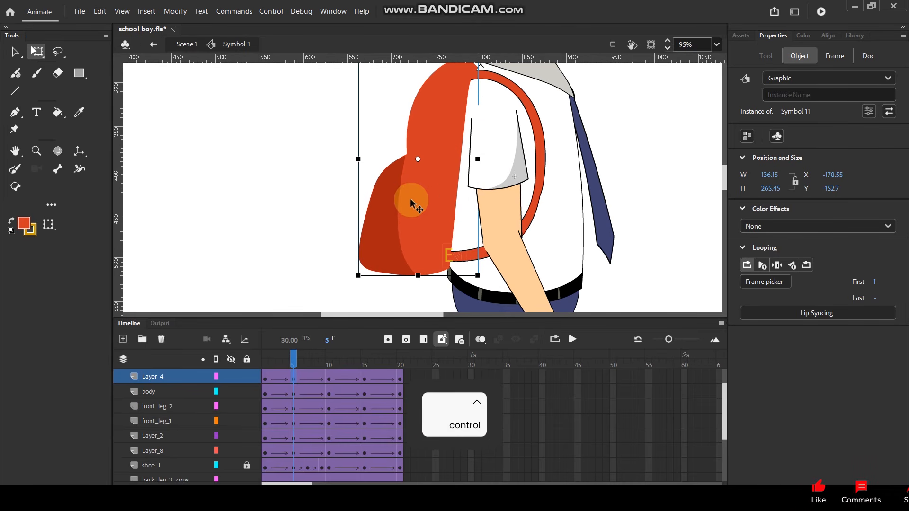
drag(413, 206, 417, 203)
scroll(416, 203, down, 3)
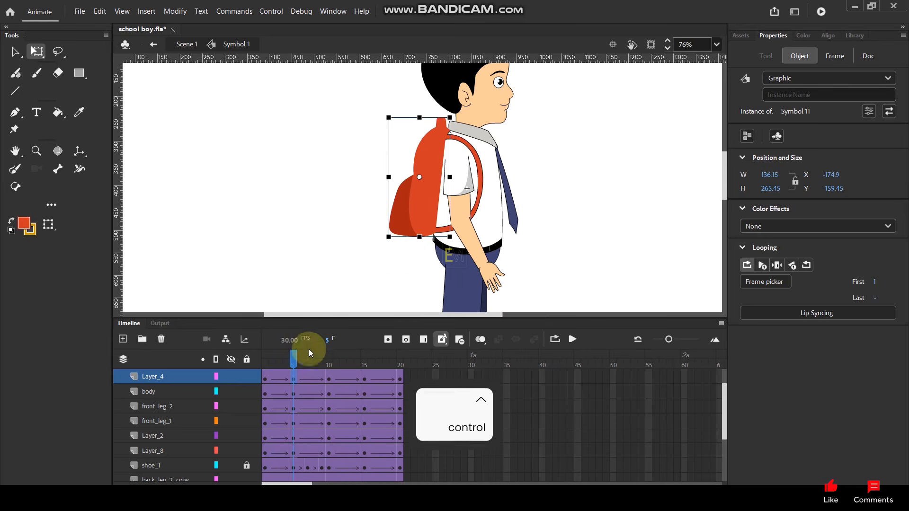
Copy the backpack's frame 5 keyframe on Layer_4 to frame 15 and play back the walk.
drag(294, 380, 364, 380)
click(558, 192)
scroll(553, 190, down, 3)
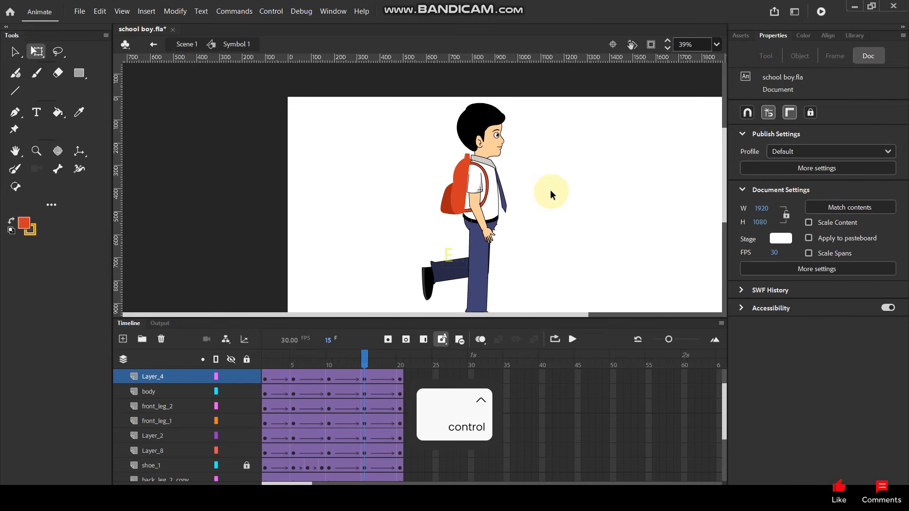
key(Return)
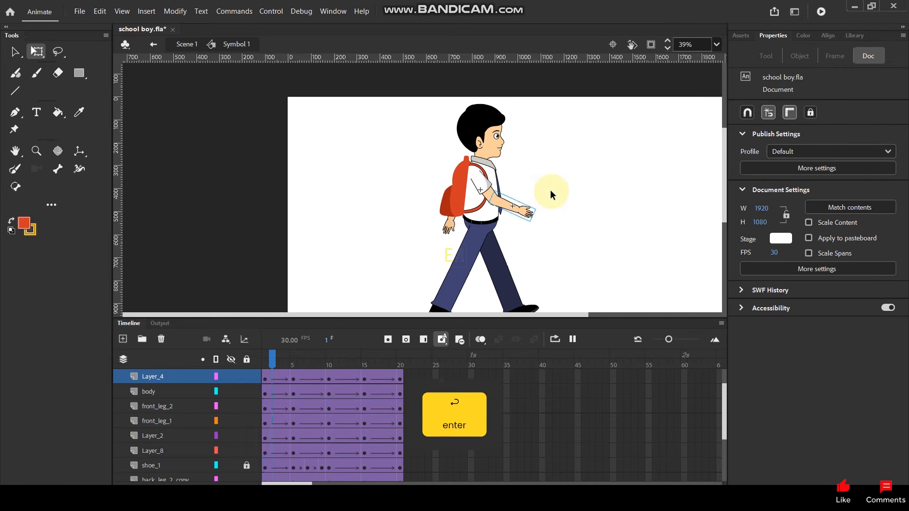
key(Return)
key(Return)
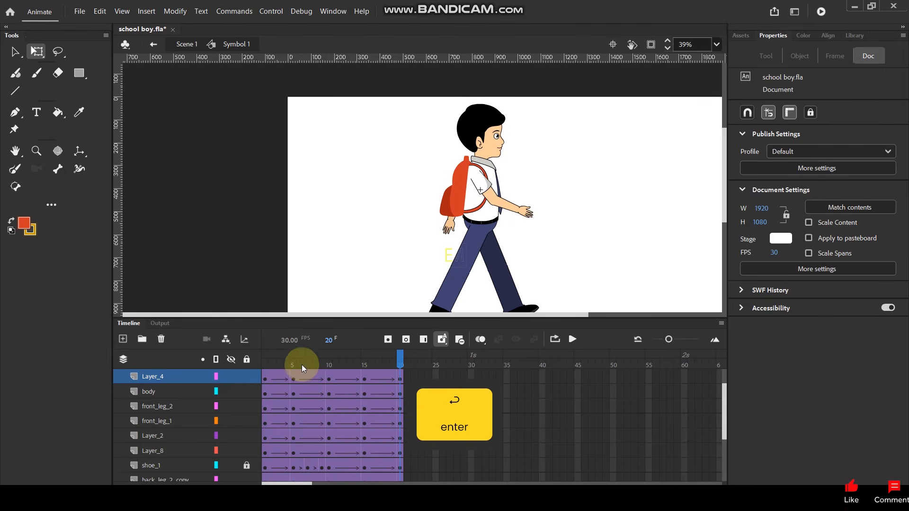
Tilt the head slightly forward at frame 5 and copy that Layer_7 keyframe to frame 15.
click(292, 365)
click(503, 118)
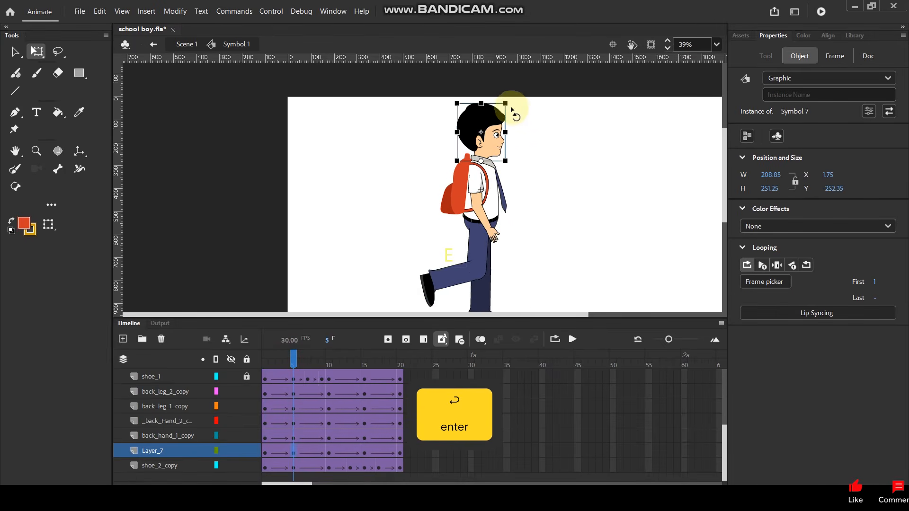
drag(513, 108, 520, 114)
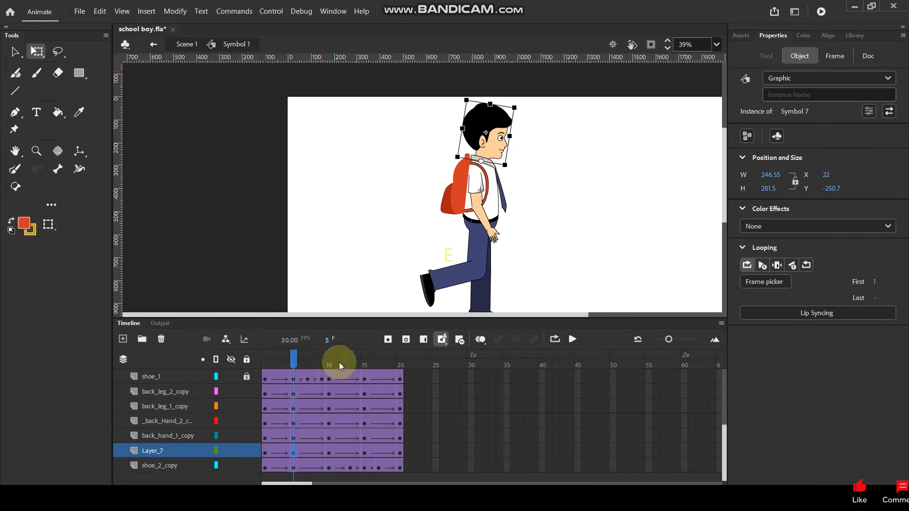
drag(293, 454, 362, 455)
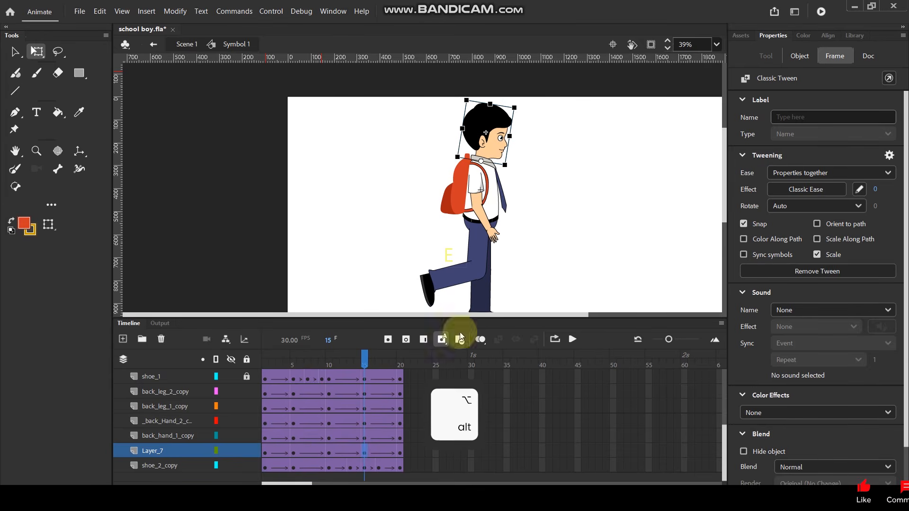
click(575, 188)
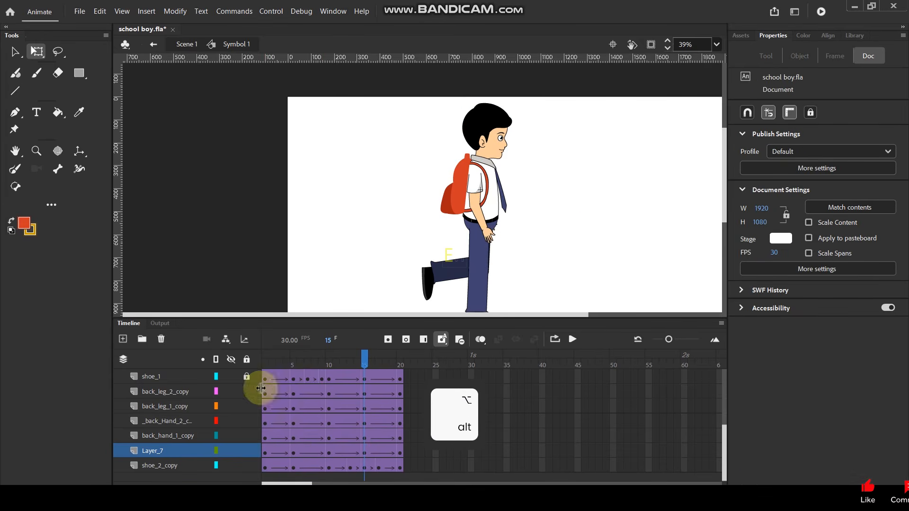
Play back the walk cycle to check the head movement.
drag(265, 377, 331, 377)
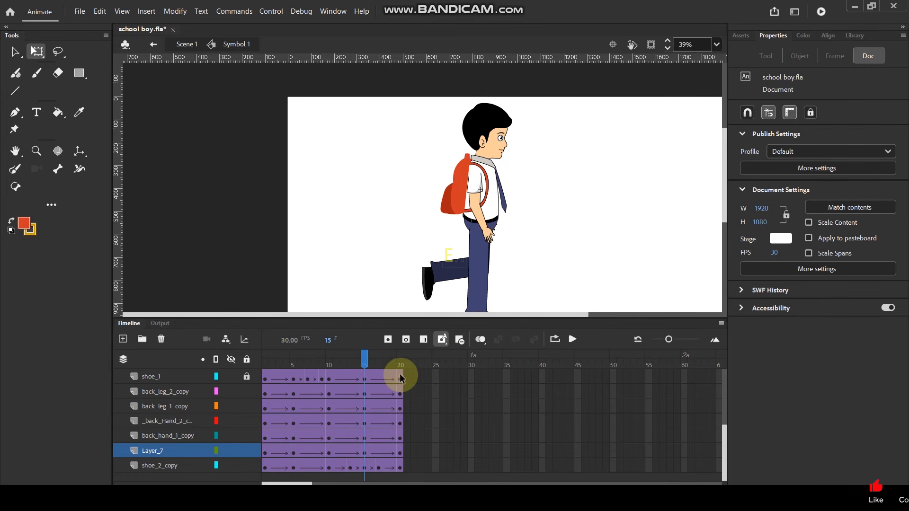
drag(294, 378, 362, 379)
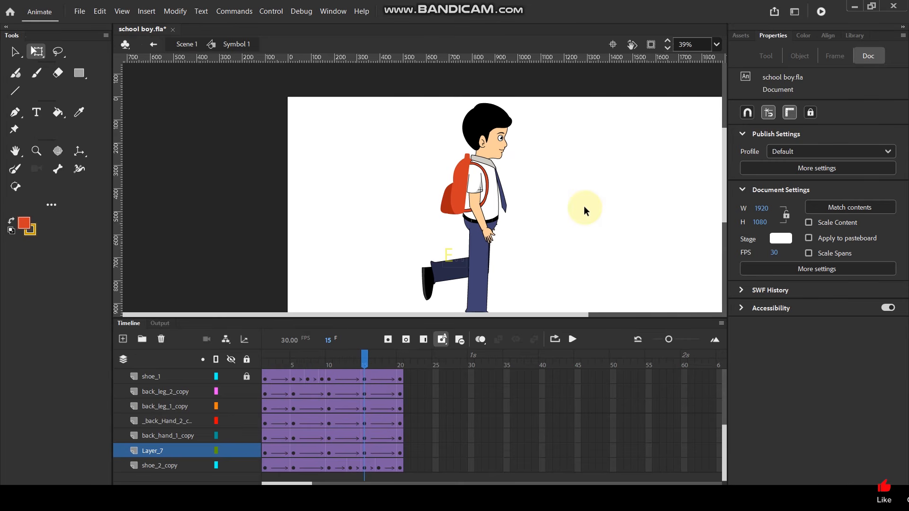
key(Return)
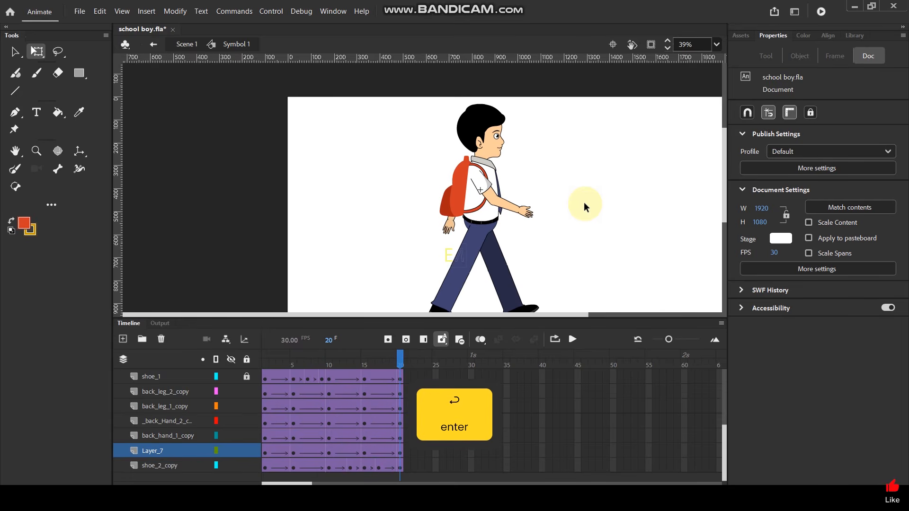
Return to Scene 1 and move the boy symbol off the stage's left side, to about X -570, Y 374.
double_click(308, 168)
scroll(353, 151, down, 4)
scroll(420, 186, up, 1)
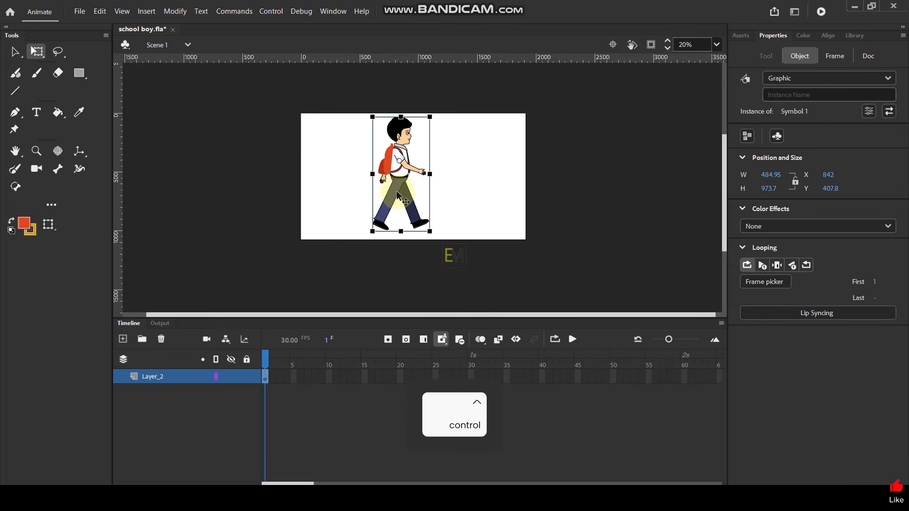
drag(364, 190, 199, 186)
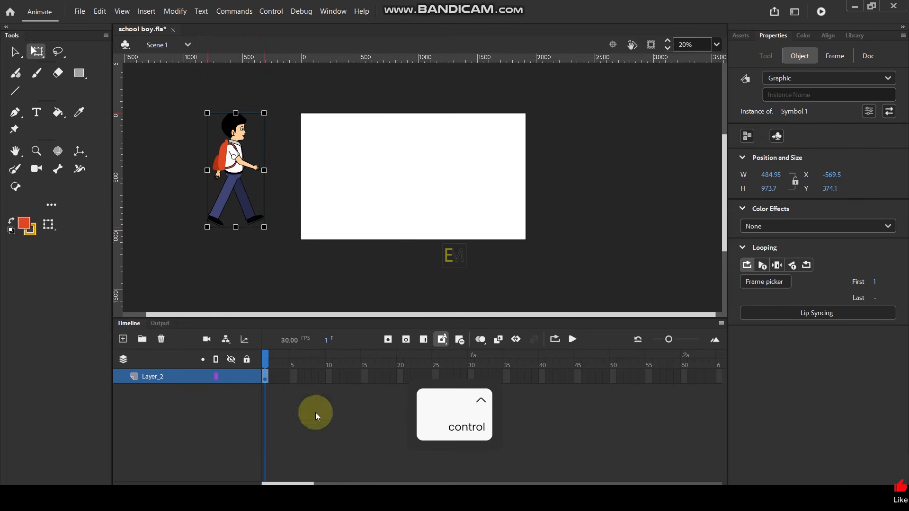
Insert a keyframe at frame 360 on Layer_2 and move the boy past the stage's right side.
drag(300, 483, 579, 475)
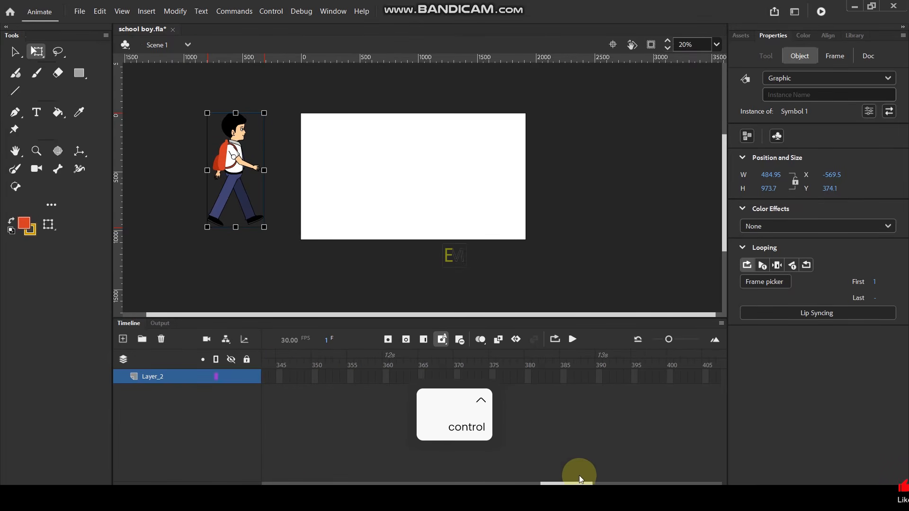
click(389, 376)
click(386, 375)
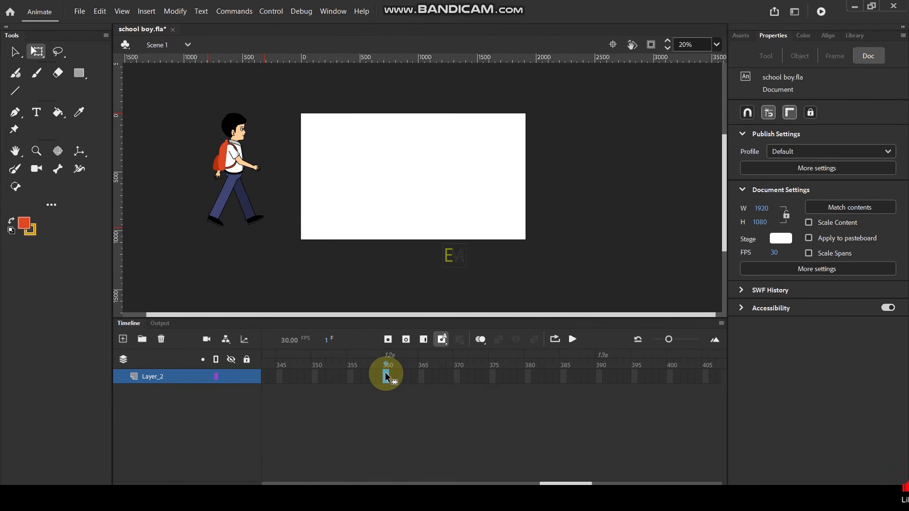
key(F6)
drag(234, 182, 609, 169)
Create a classic tween on Layer_2 between frame 1 and frame 360.
click(321, 379)
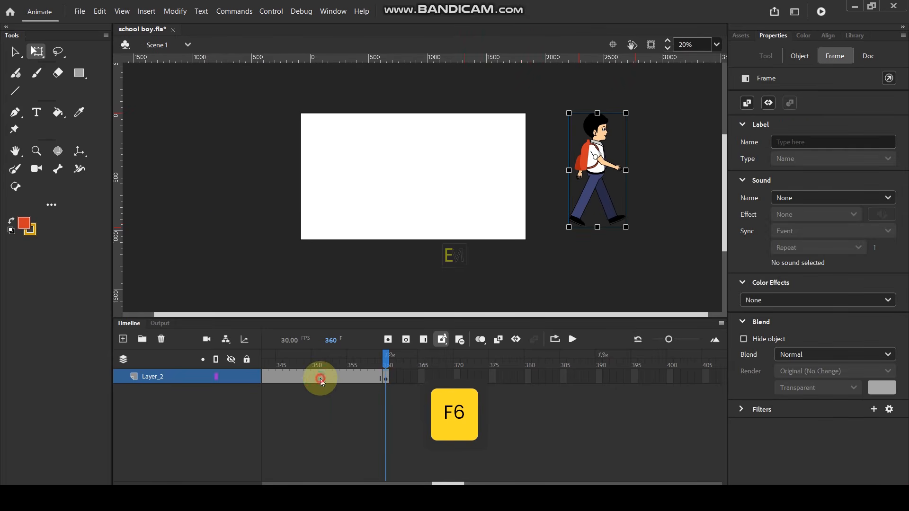
right_click(320, 379)
click(372, 80)
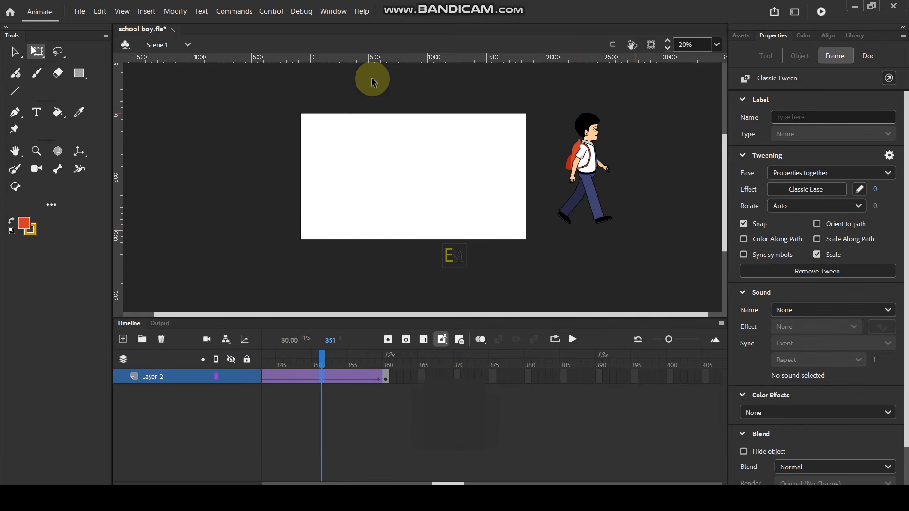
Test the movie and maximize the preview window to watch the boy walk across the stage.
key(ctrl+Return)
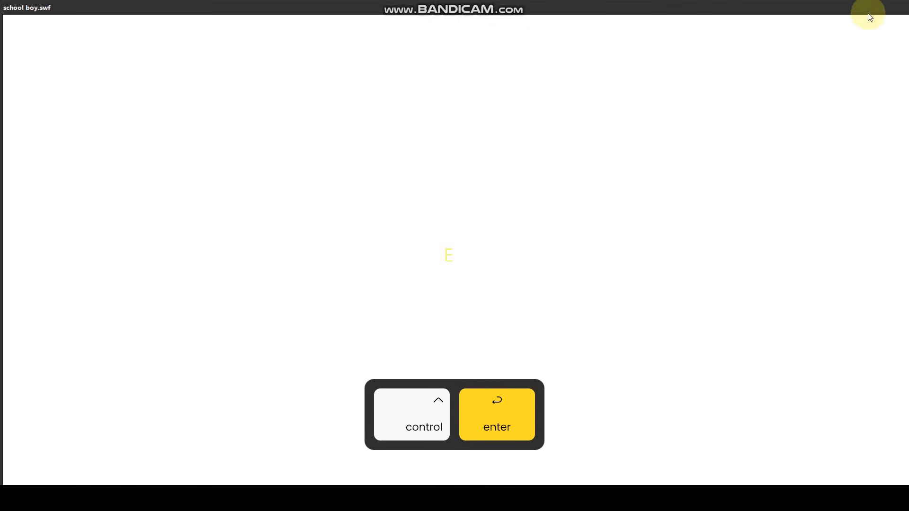
drag(867, 13, 795, 20)
drag(861, 18, 819, 22)
click(874, 20)
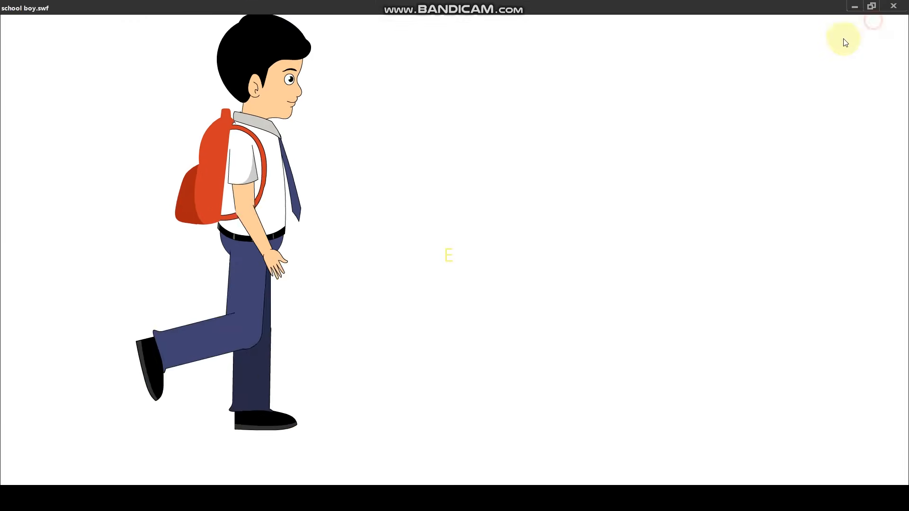